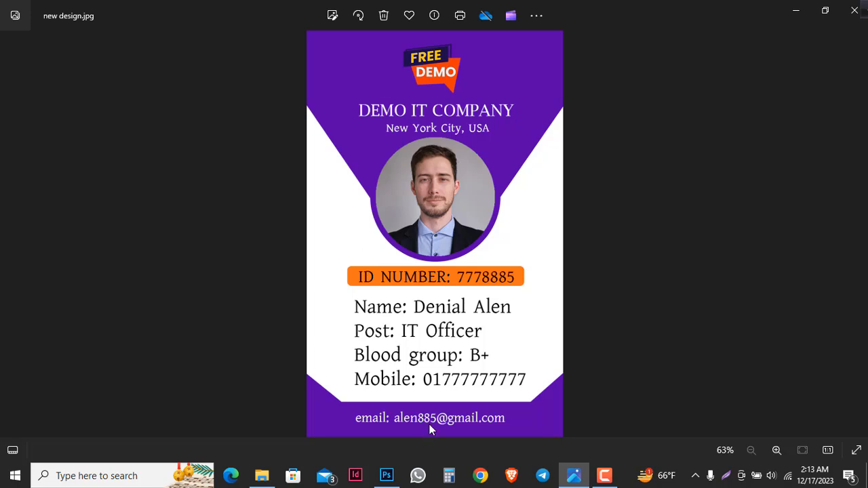
# - Switch from the new design.jpg preview in Windows Photos to Photoshop
pyautogui.click(386, 475)
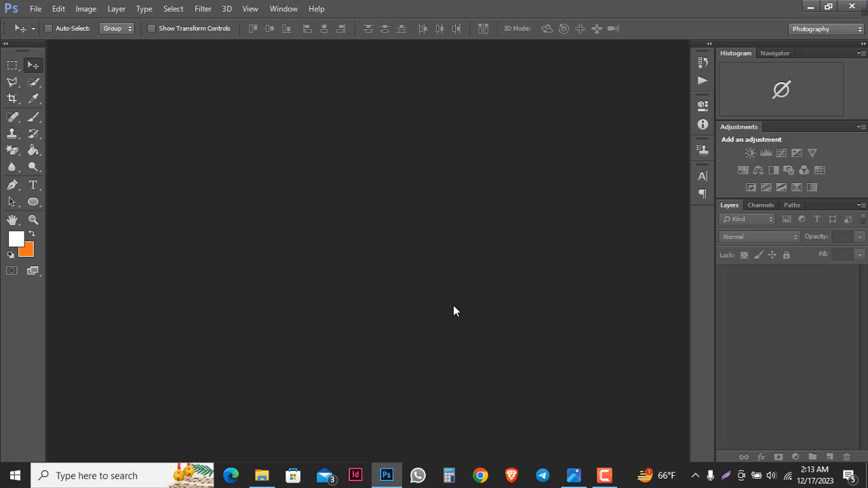
# - Create a white 2.127 × 3.377 inch, 300 ppi document and dock it as a tab
pyautogui.click(35, 9)
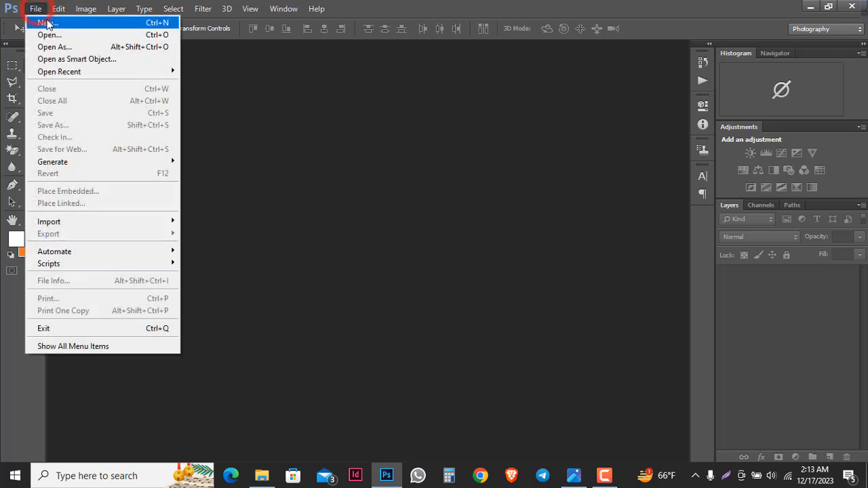
pyautogui.click(47, 23)
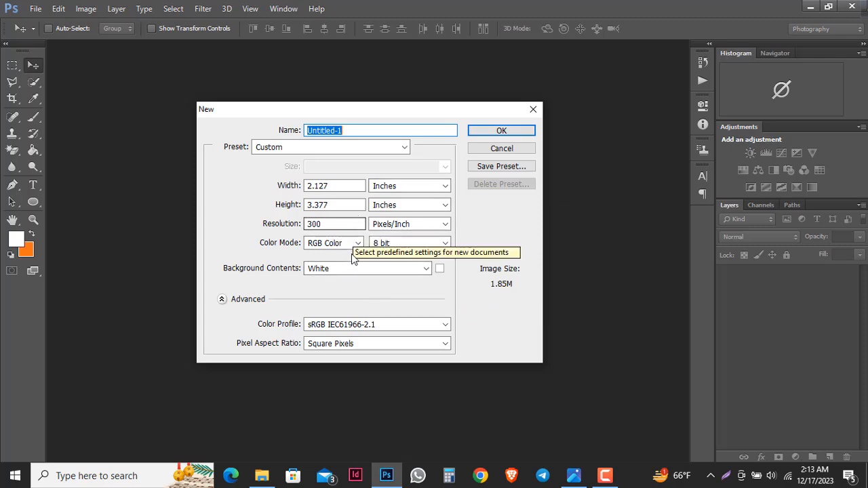
pyautogui.click(342, 269)
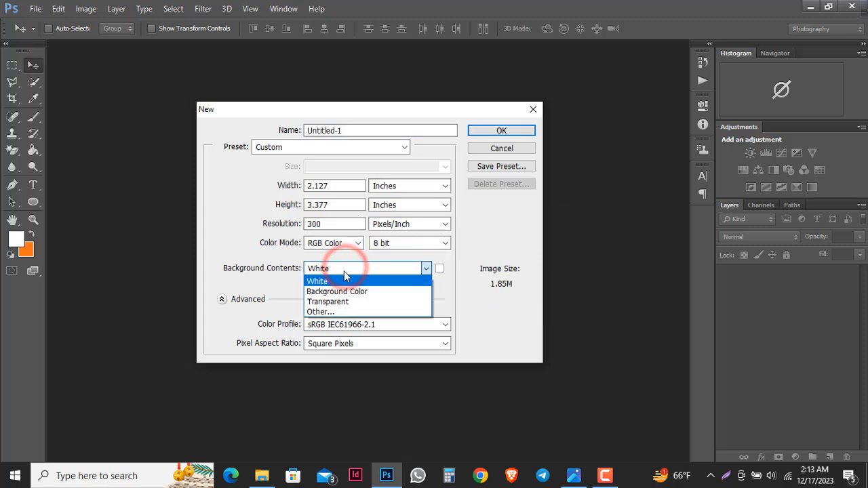
pyautogui.click(332, 281)
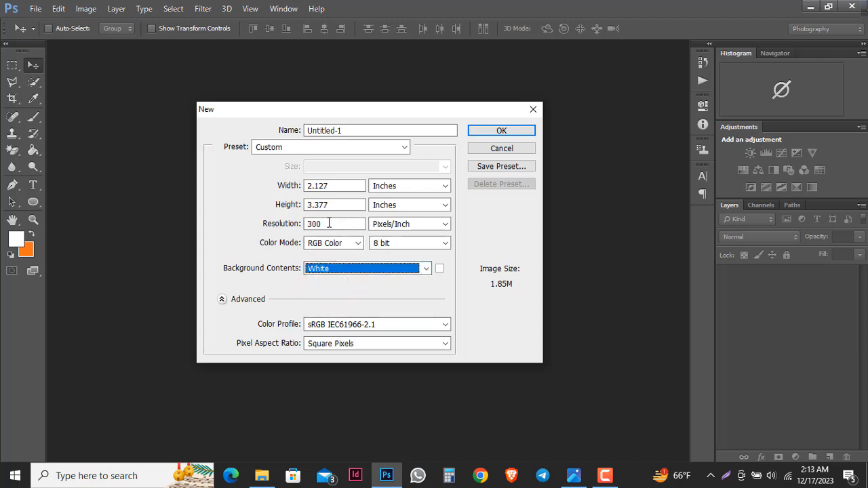
pyautogui.click(484, 134)
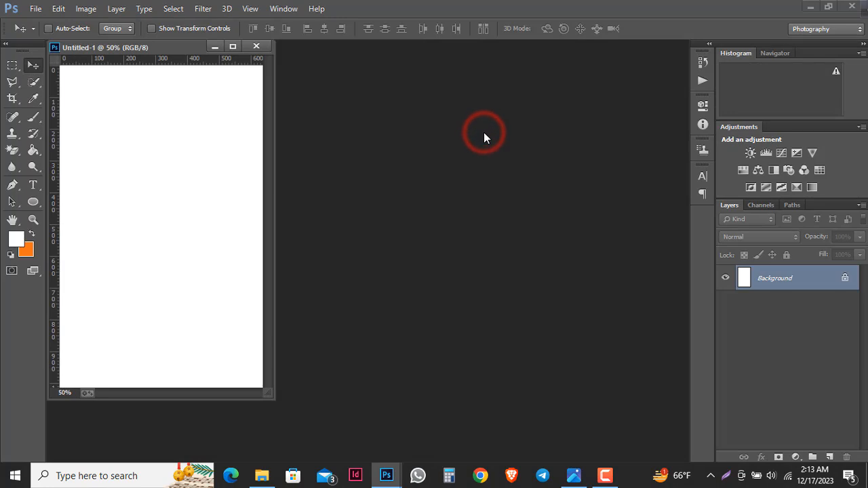
pyautogui.moveTo(183, 45); pyautogui.dragTo(194, 44)
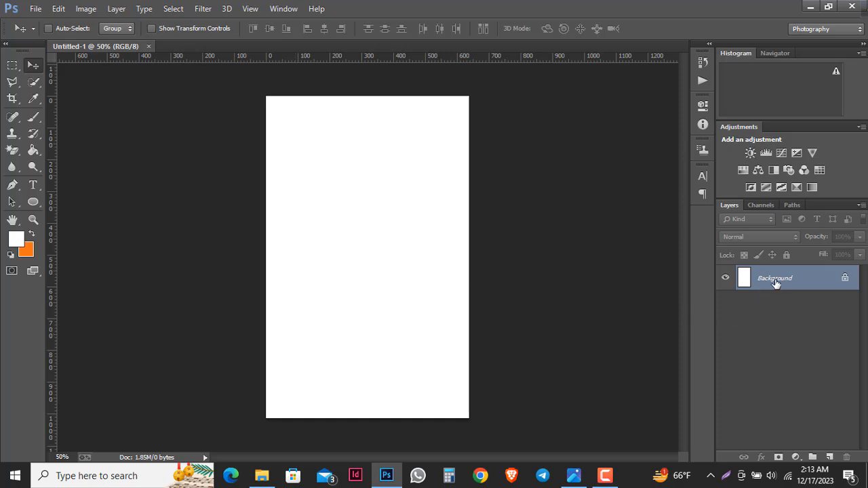
# - Unlock the Background as Layer 0 and add a bottom horizontal guide plus left and right vertical guides
pyautogui.click(844, 278)
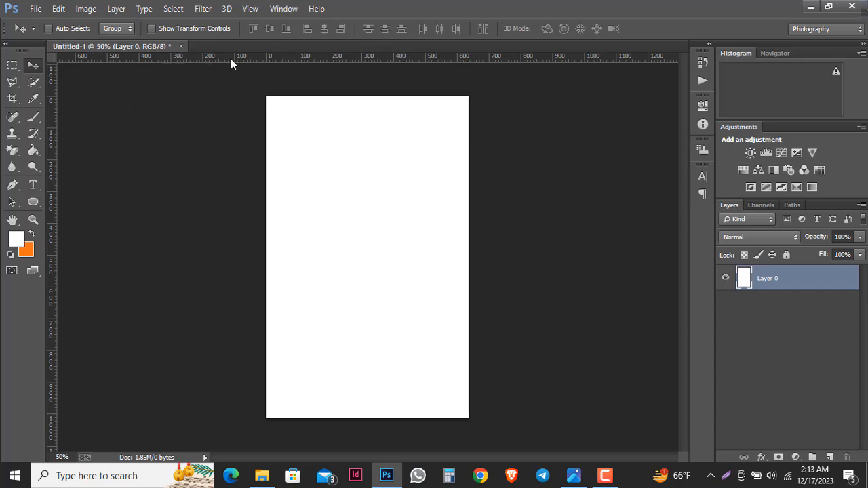
pyautogui.moveTo(230, 59); pyautogui.dragTo(235, 387)
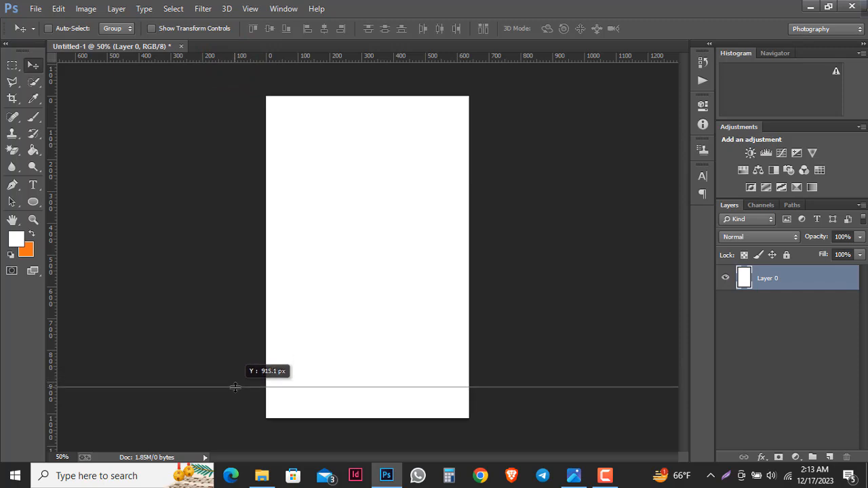
pyautogui.moveTo(235, 387); pyautogui.dragTo(236, 386)
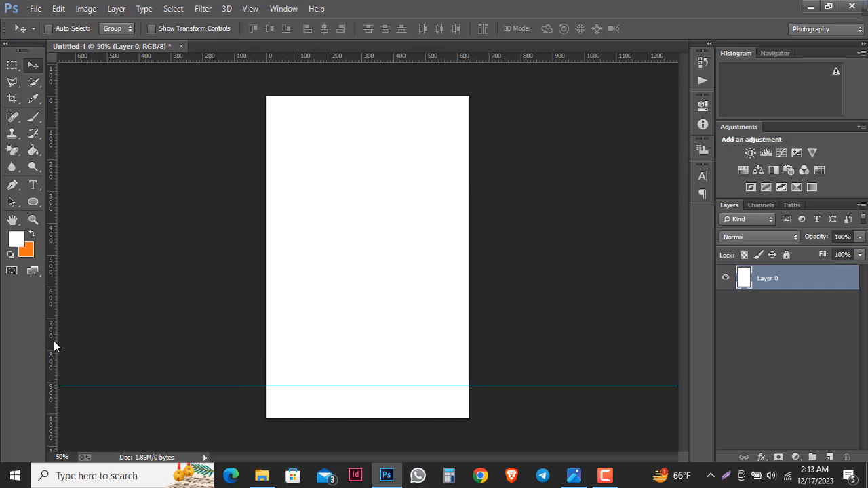
pyautogui.moveTo(53, 341); pyautogui.dragTo(303, 336)
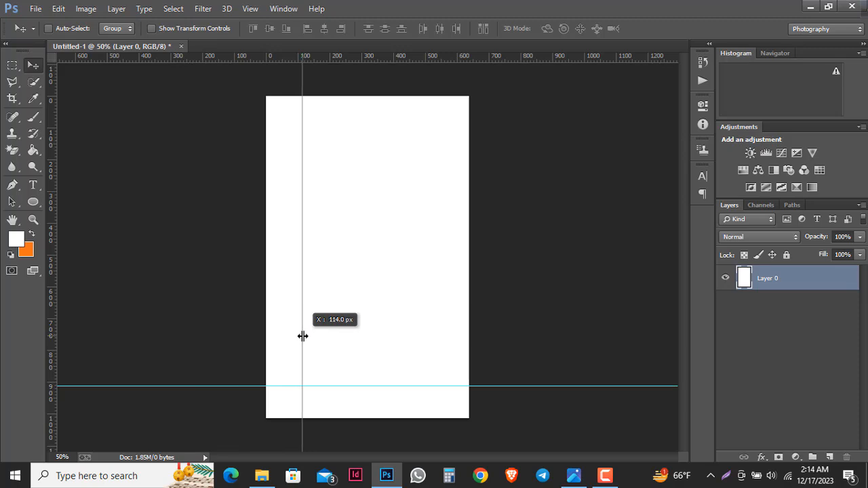
pyautogui.moveTo(303, 336); pyautogui.dragTo(302, 336)
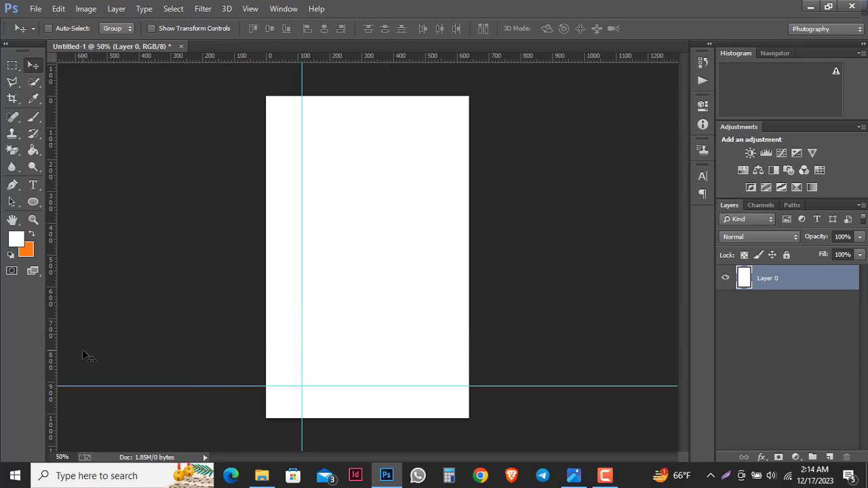
pyautogui.moveTo(55, 358); pyautogui.dragTo(435, 339)
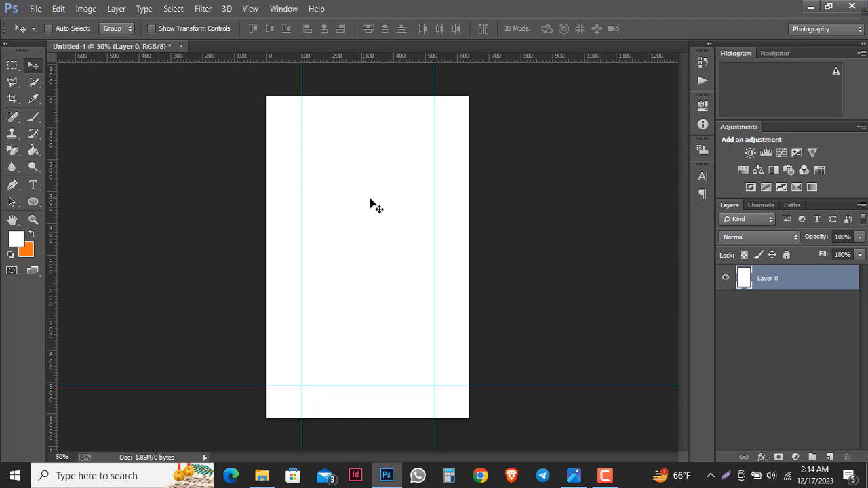
# - Draw an orange circle in the card's middle with the Ellipse Tool
pyautogui.click(34, 202)
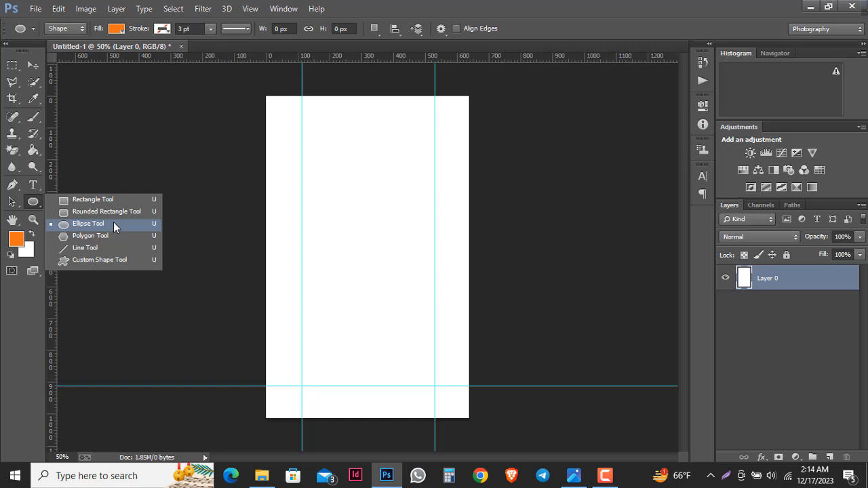
pyautogui.click(113, 223)
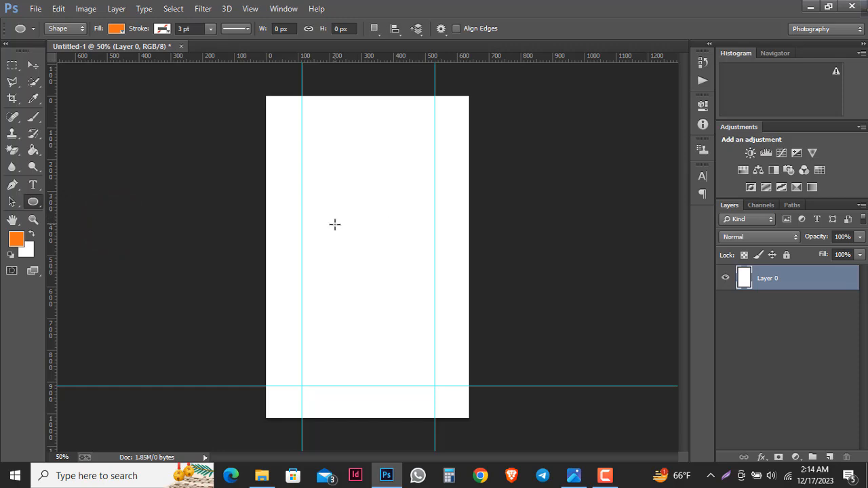
pyautogui.moveTo(334, 225); pyautogui.dragTo(429, 308)
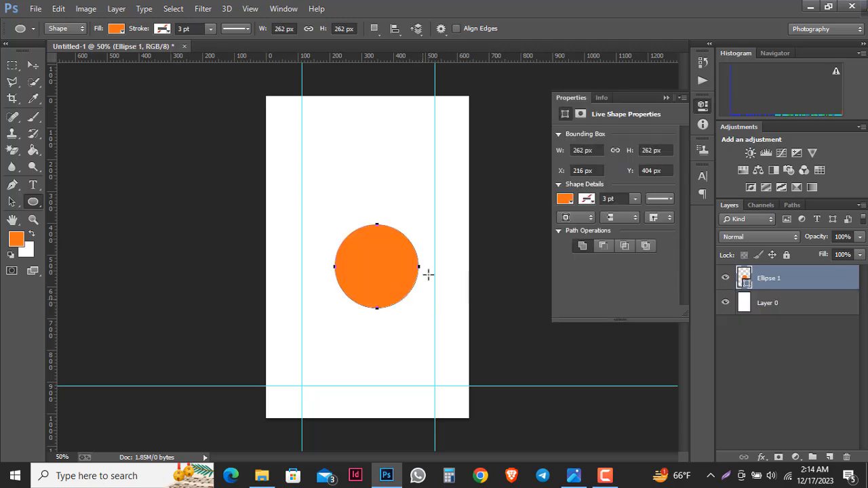
pyautogui.click(665, 101)
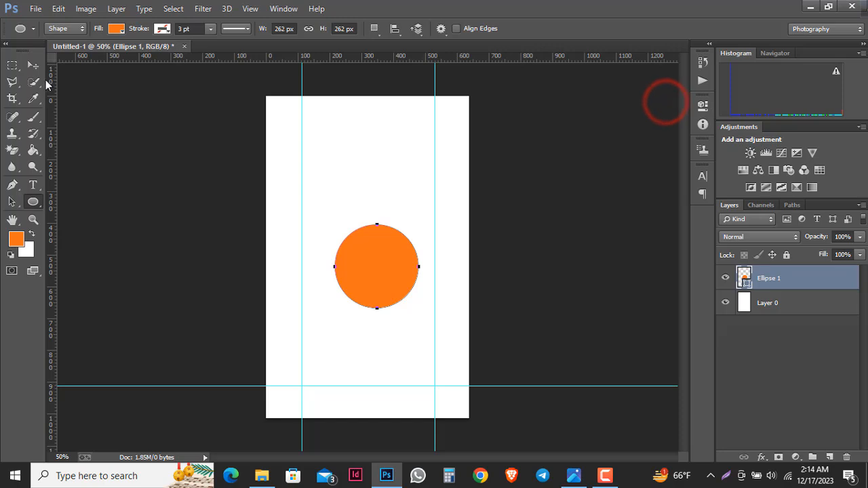
# - Move the circle into the upper middle between the guides and rasterize the Ellipse 1 layer
pyautogui.click(32, 65)
pyautogui.moveTo(345, 273); pyautogui.dragTo(348, 235)
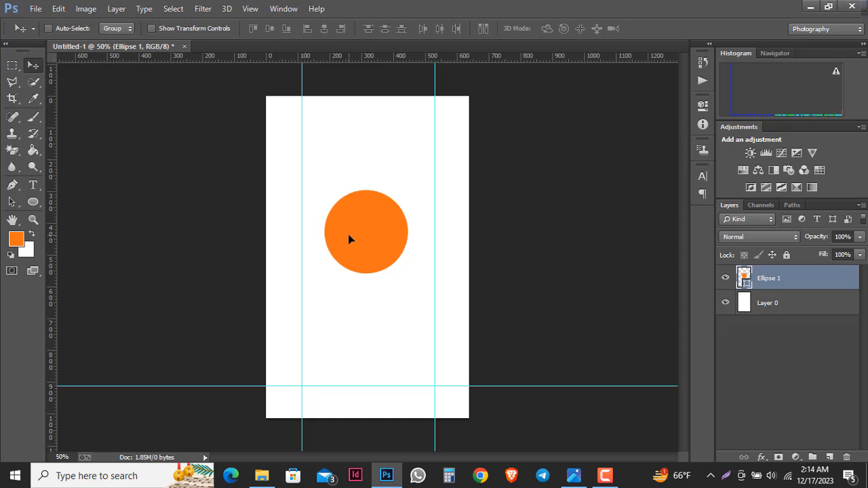
pyautogui.press('Up')
pyautogui.press('Up')
pyautogui.press('Up')
pyautogui.press('Up')
pyautogui.press('Right')
pyautogui.press('Right')
pyautogui.press('Right')
pyautogui.press('Right')
pyautogui.press('Right')
pyautogui.press('Right')
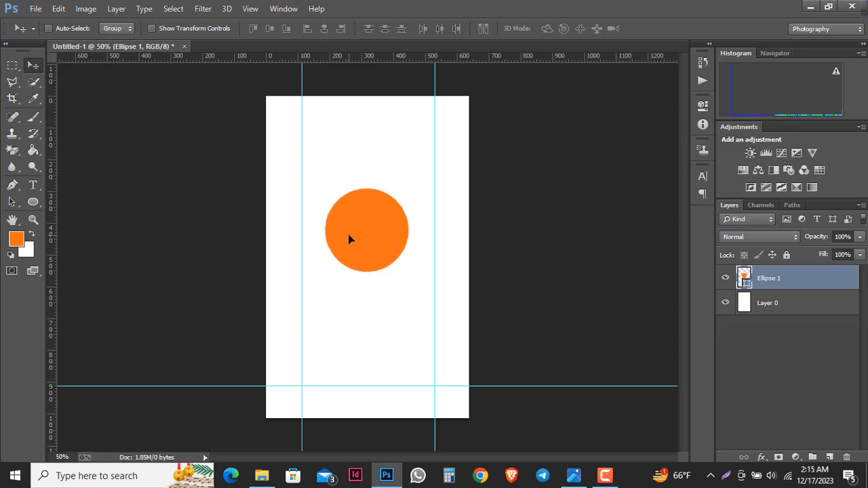
pyautogui.press('Right')
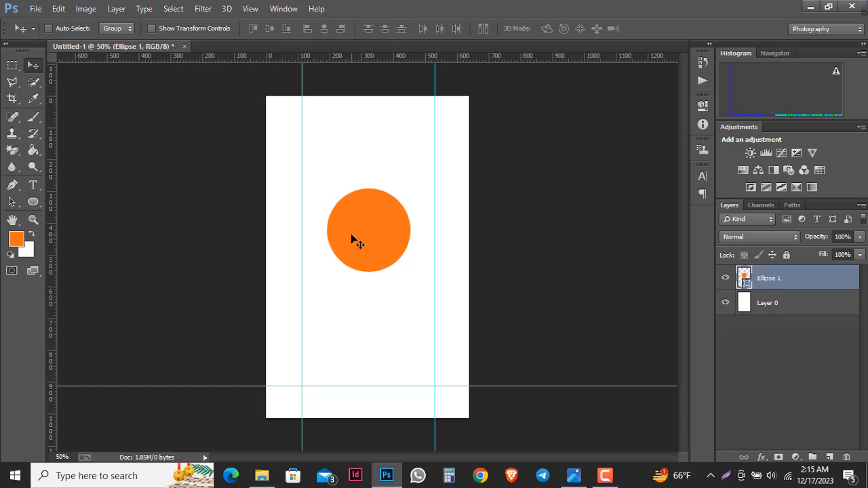
pyautogui.rightClick(783, 281)
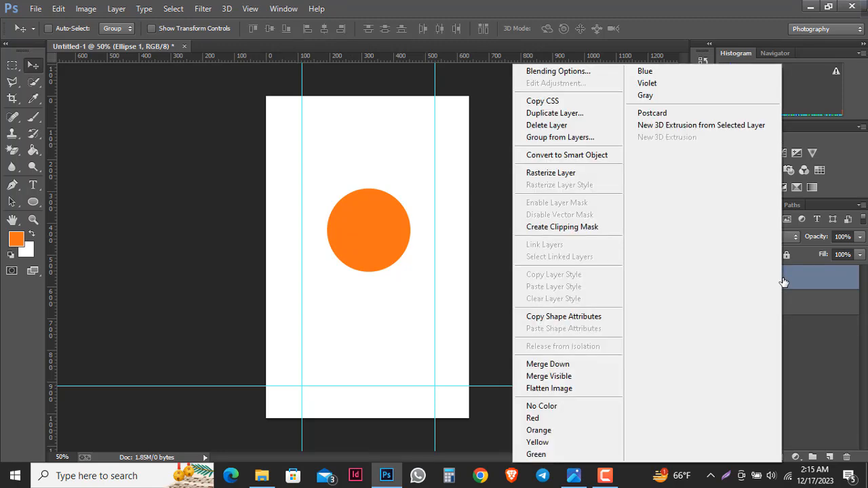
pyautogui.click(580, 174)
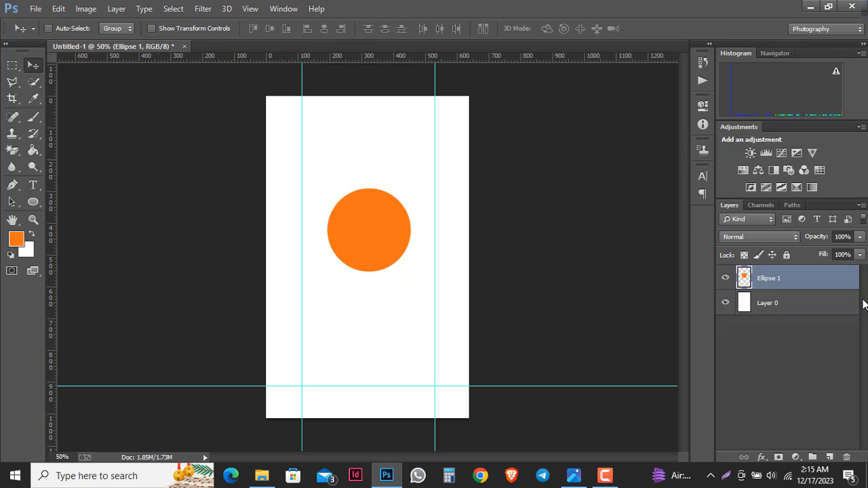
# - Place the model photo over the circle, rasterize it and clip it into the circle
pyautogui.click(36, 8)
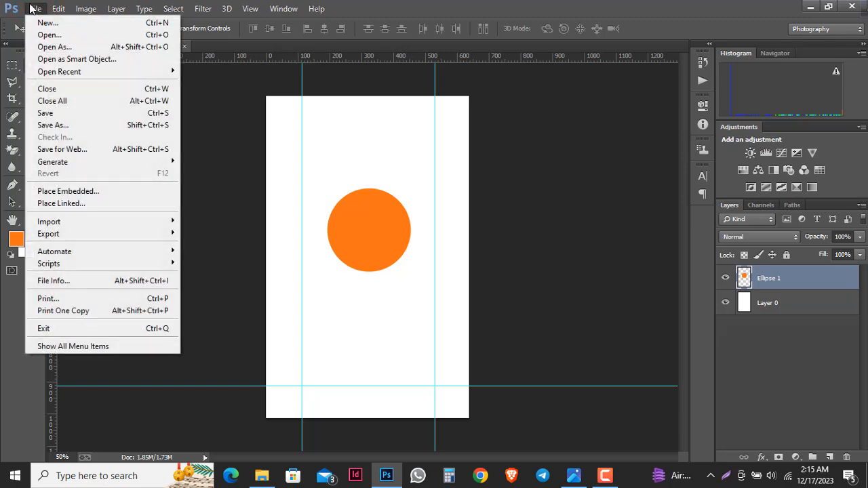
pyautogui.click(75, 205)
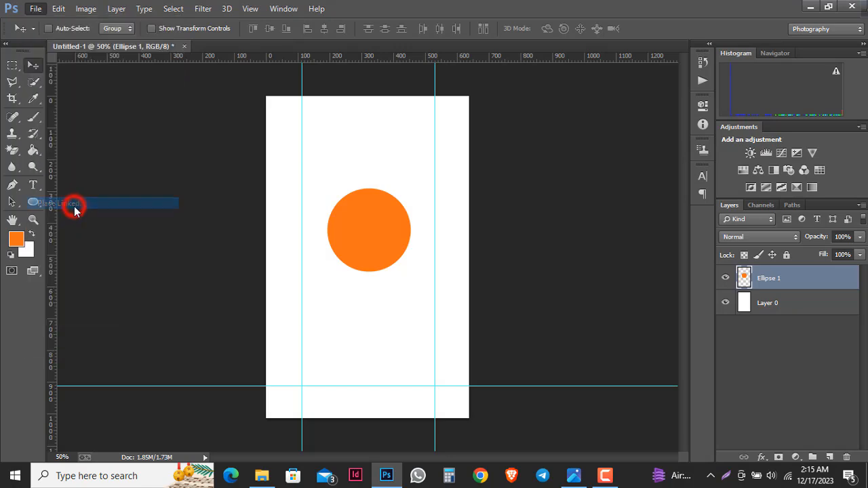
pyautogui.doubleClick(219, 101)
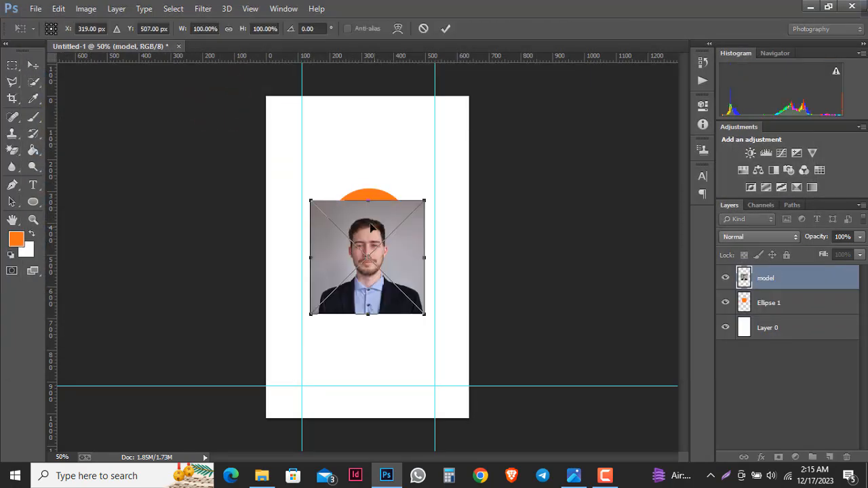
pyautogui.moveTo(374, 230); pyautogui.dragTo(375, 203)
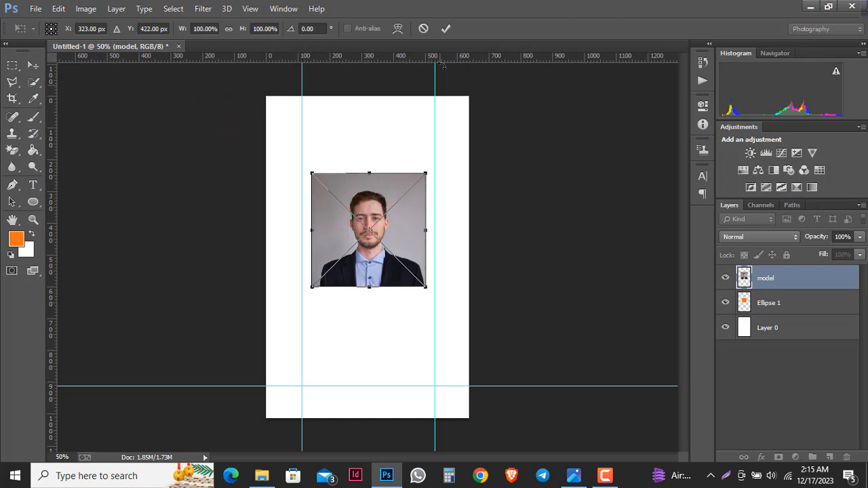
pyautogui.click(446, 28)
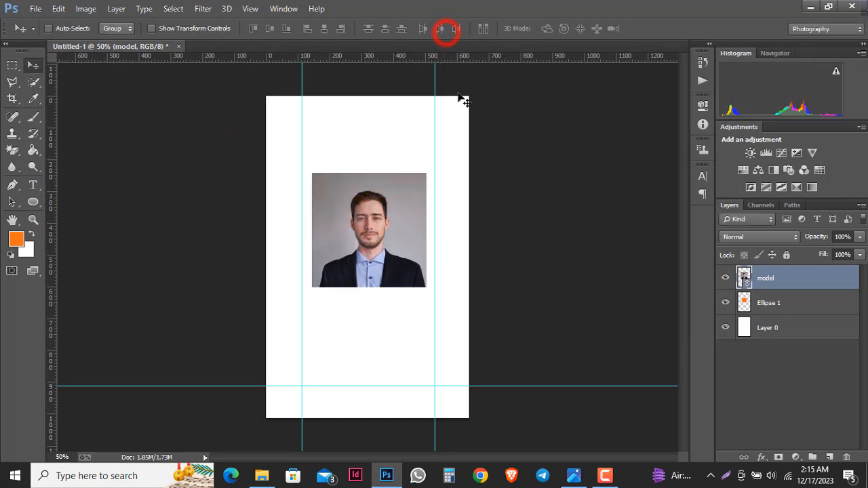
pyautogui.rightClick(782, 280)
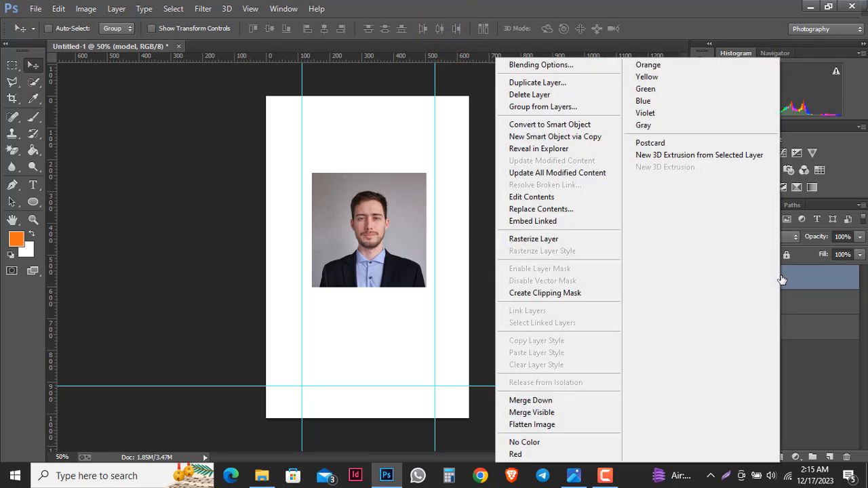
pyautogui.click(560, 240)
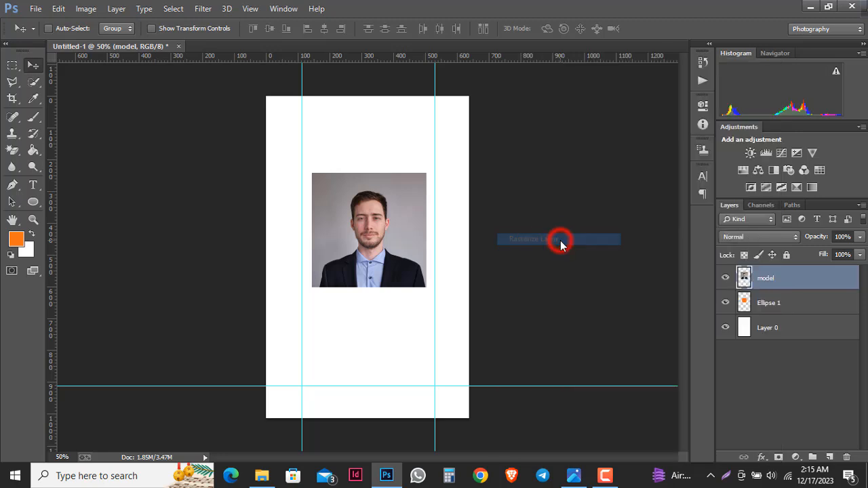
pyautogui.rightClick(782, 283)
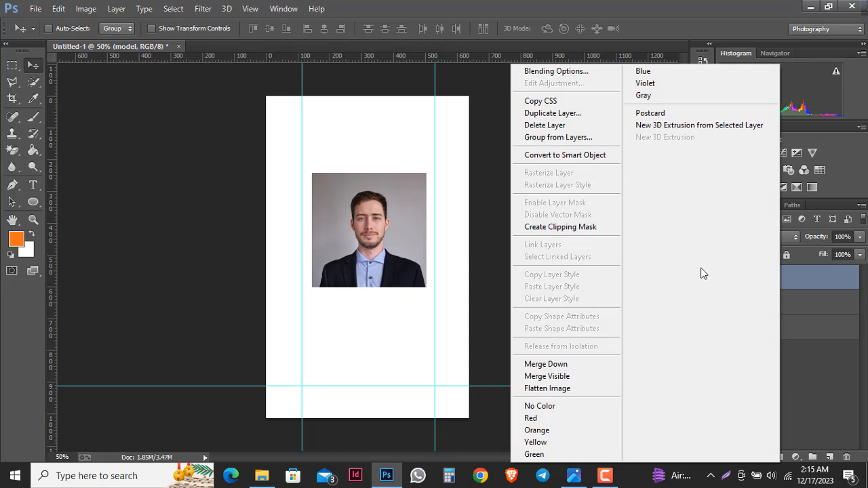
pyautogui.click(587, 231)
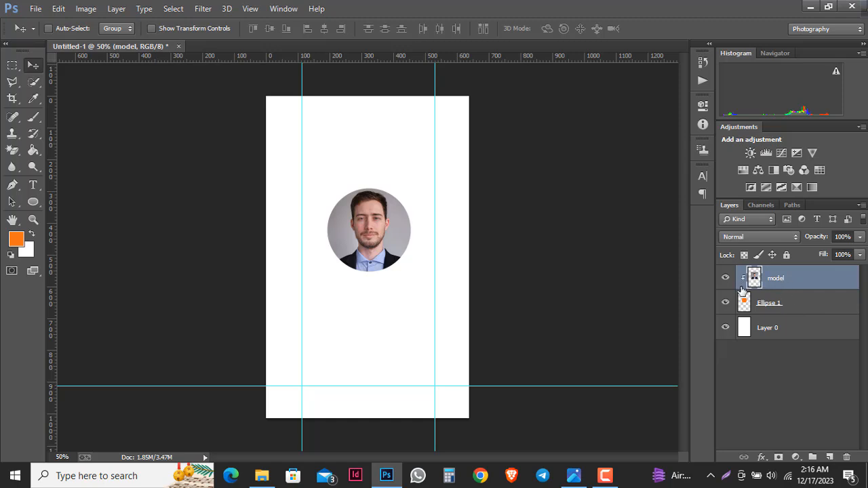
# - Scale the photo and circle together to 112.22%, then shift the face down and left
pyautogui.keyDown('shift'); pyautogui.click(795, 303); pyautogui.keyUp('shift')
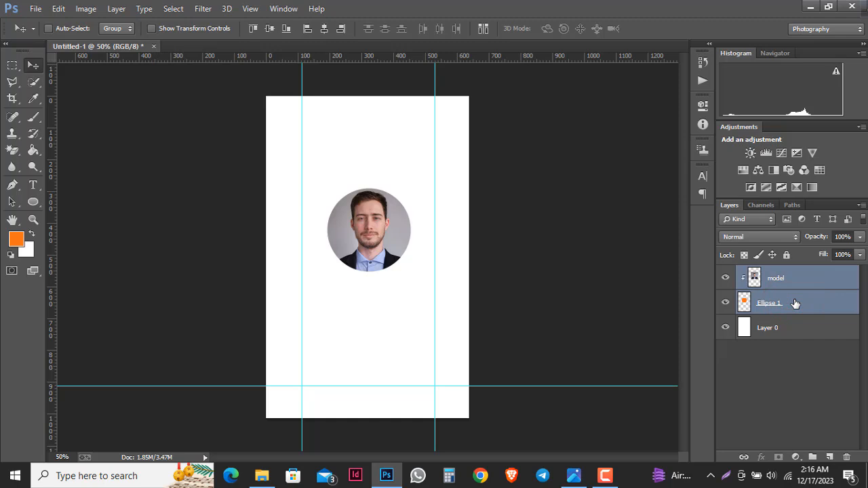
pyautogui.hotkey('ctrl', 't')
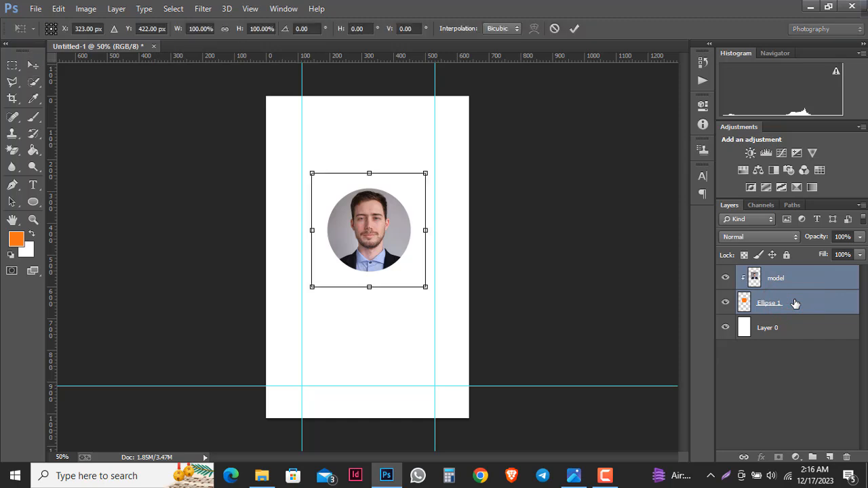
pyautogui.moveTo(425, 288); pyautogui.dragTo(432, 295)
pyautogui.click(573, 28)
pyautogui.click(776, 272)
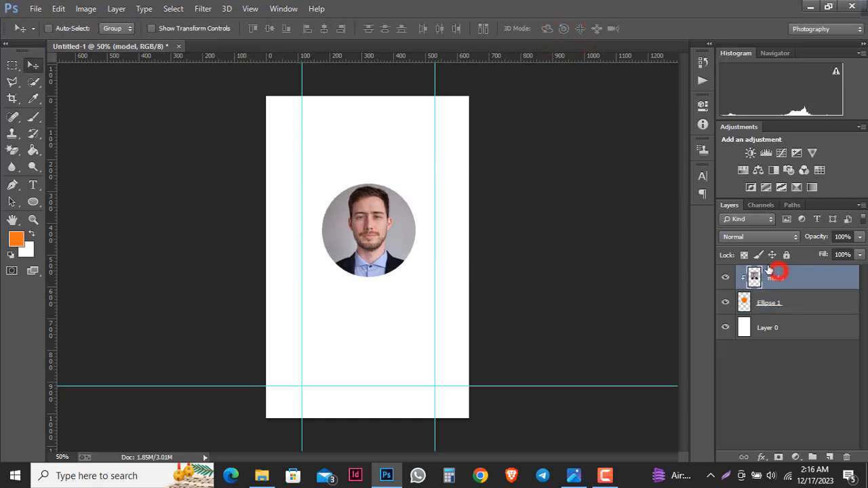
pyautogui.moveTo(499, 266); pyautogui.dragTo(501, 269)
pyautogui.press('Down')
pyautogui.press('Left')
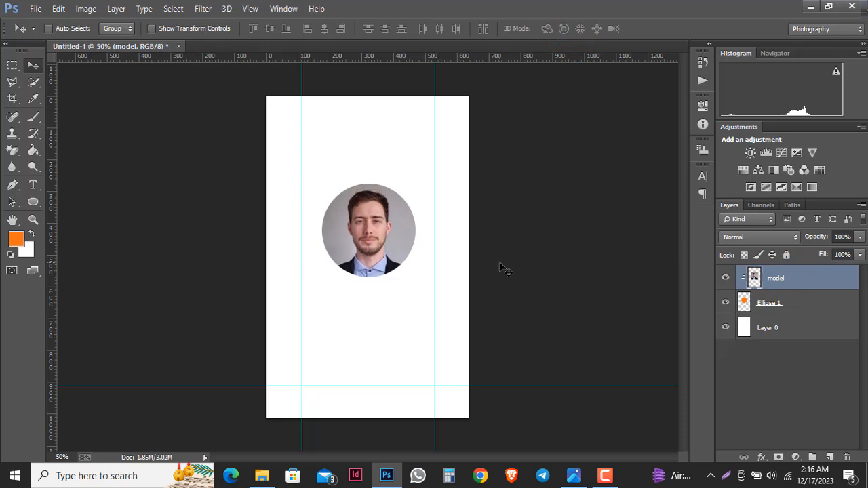
# - With Layer 0 selected, set the foreground colour to purple 7f03a8
pyautogui.click(787, 332)
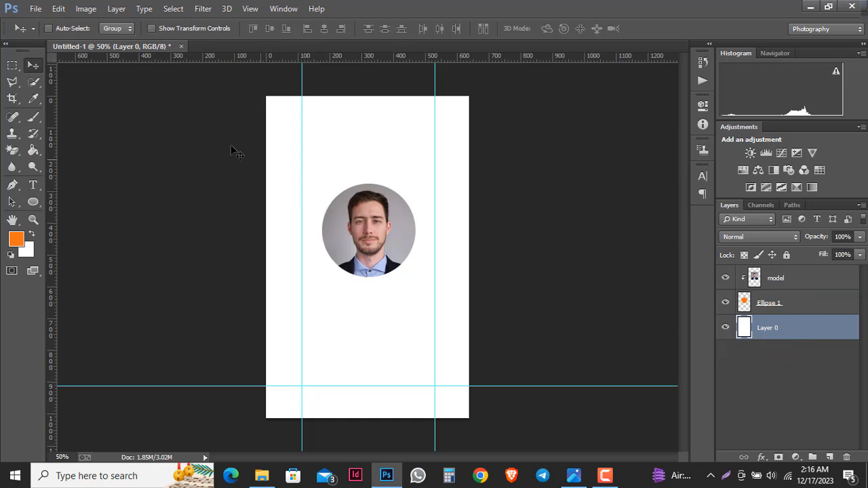
pyautogui.click(31, 234)
pyautogui.click(16, 239)
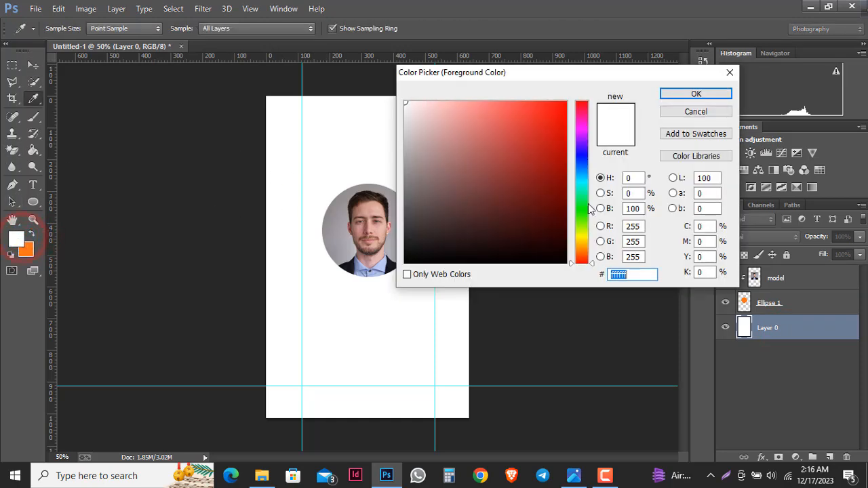
pyautogui.moveTo(584, 134); pyautogui.dragTo(584, 135)
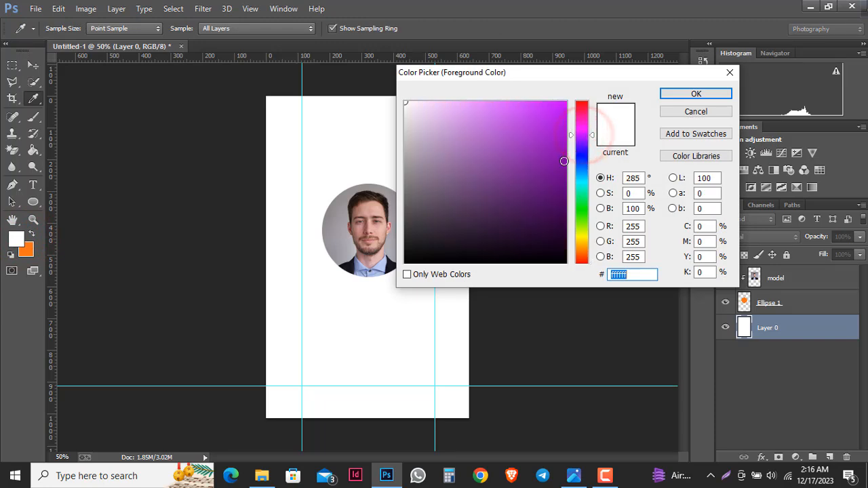
pyautogui.click(563, 157)
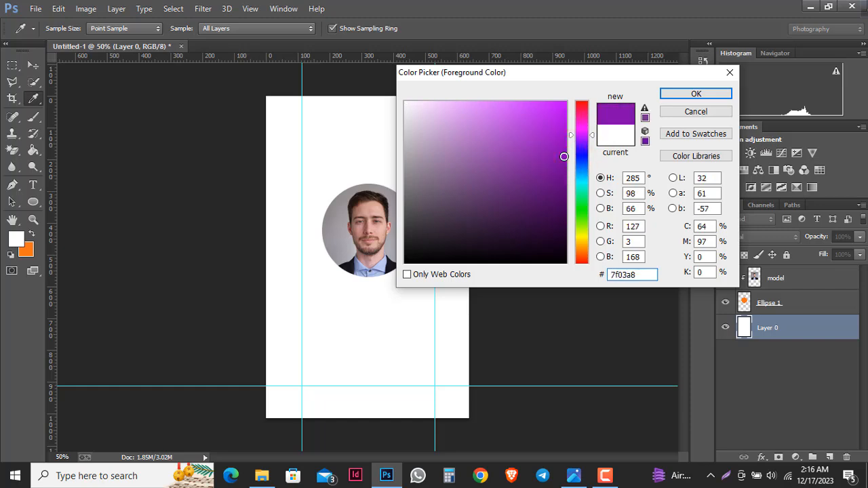
pyautogui.click(677, 96)
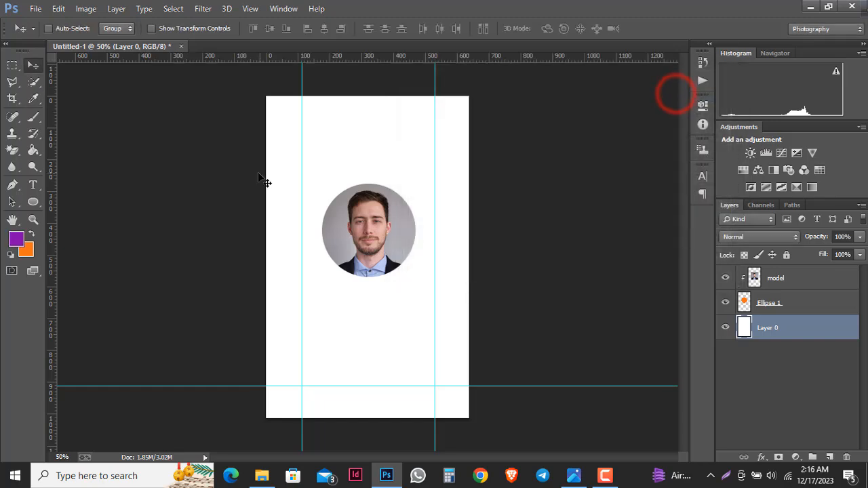
pyautogui.click(12, 83)
# - Choose the Polygonal Lasso Tool and add horizontal guides at 191.8 px and about 455.6 px across the face
pyautogui.rightClick(12, 83)
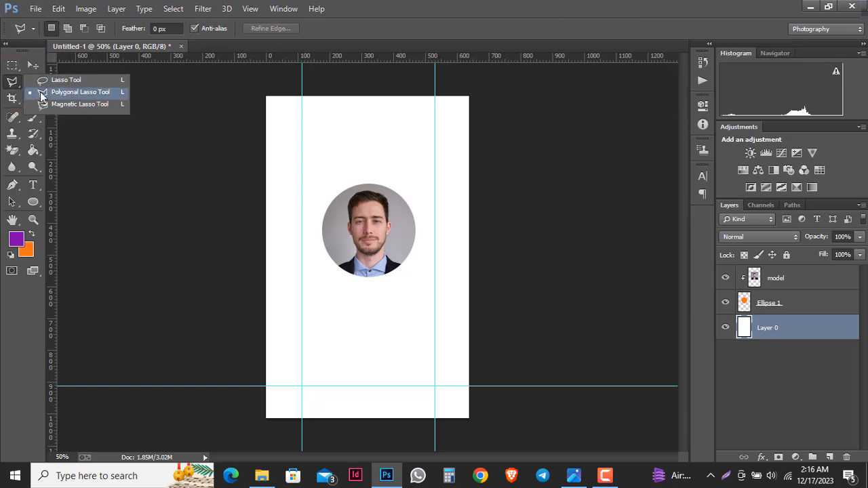
pyautogui.click(78, 93)
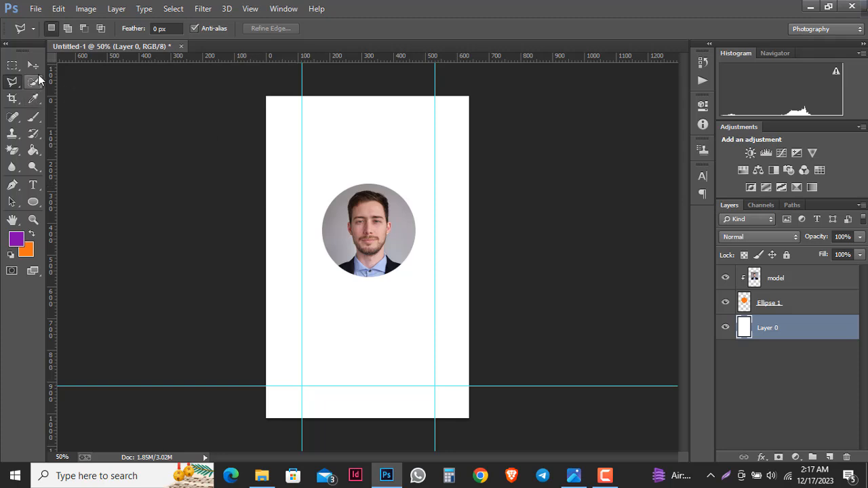
pyautogui.moveTo(363, 57); pyautogui.dragTo(361, 221)
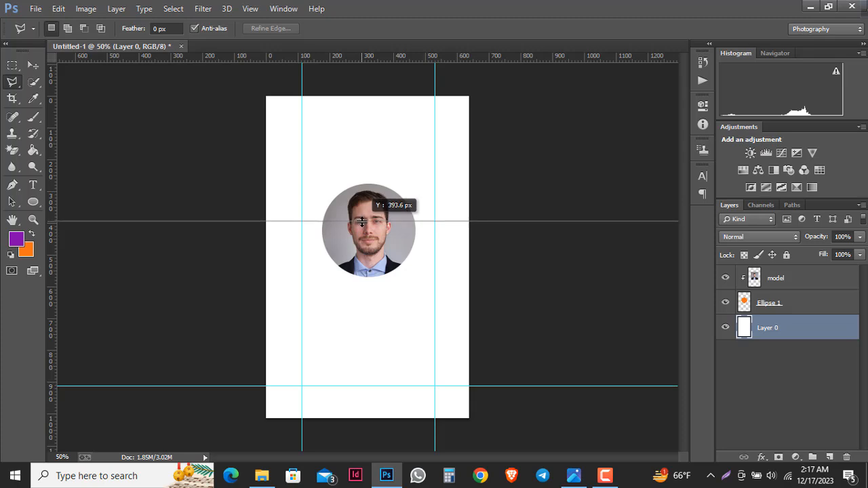
pyautogui.moveTo(362, 221); pyautogui.dragTo(363, 216)
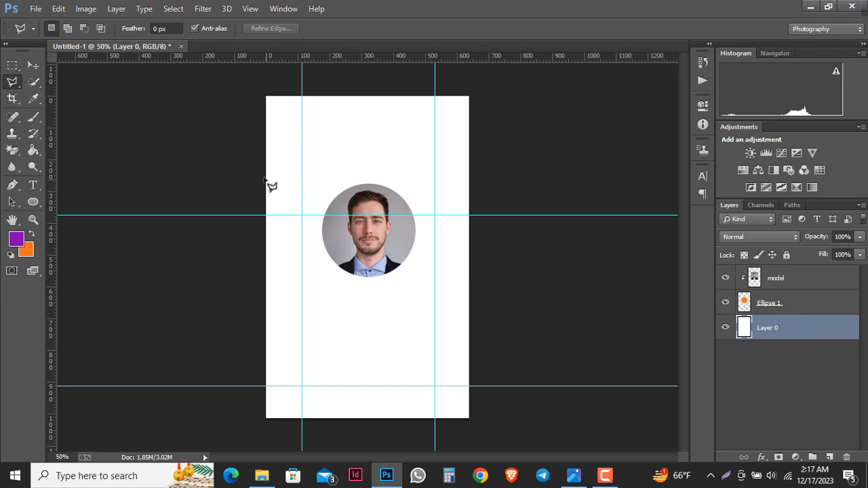
pyautogui.moveTo(396, 59); pyautogui.dragTo(386, 157)
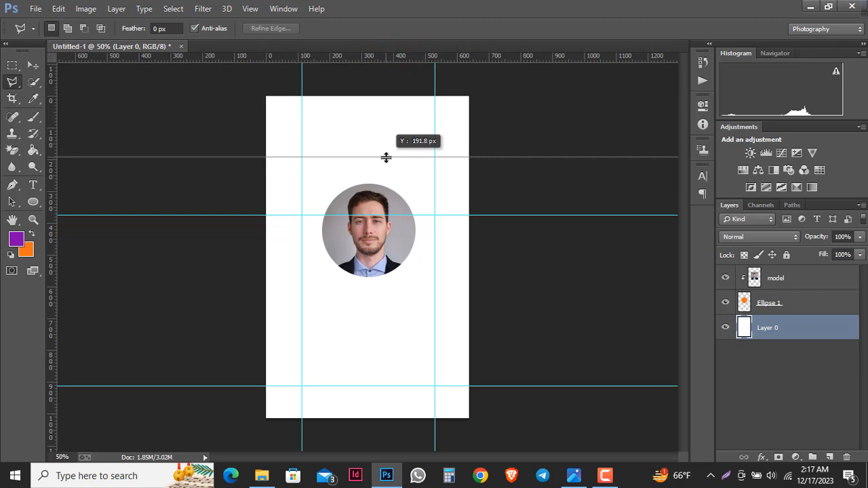
pyautogui.moveTo(385, 157); pyautogui.dragTo(385, 157)
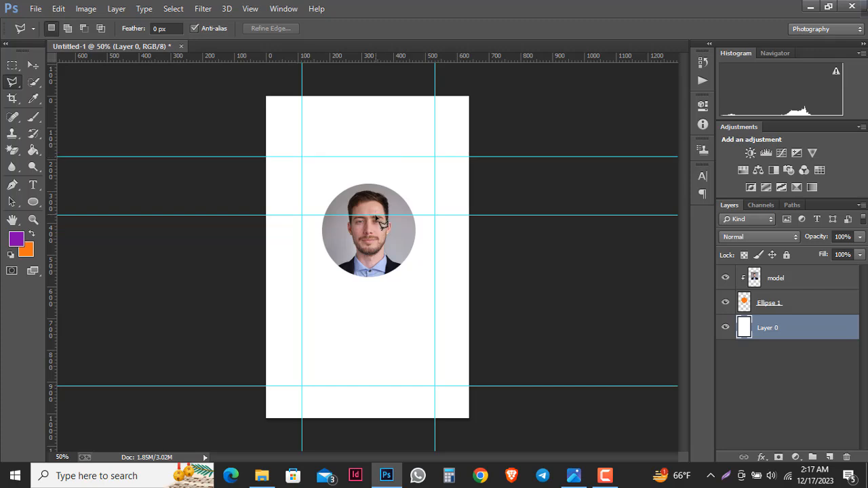
pyautogui.click(32, 65)
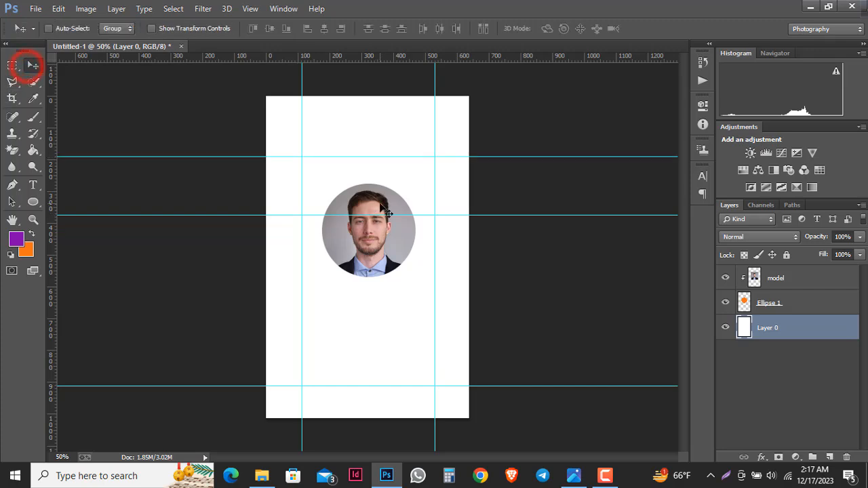
pyautogui.moveTo(378, 215); pyautogui.dragTo(378, 240)
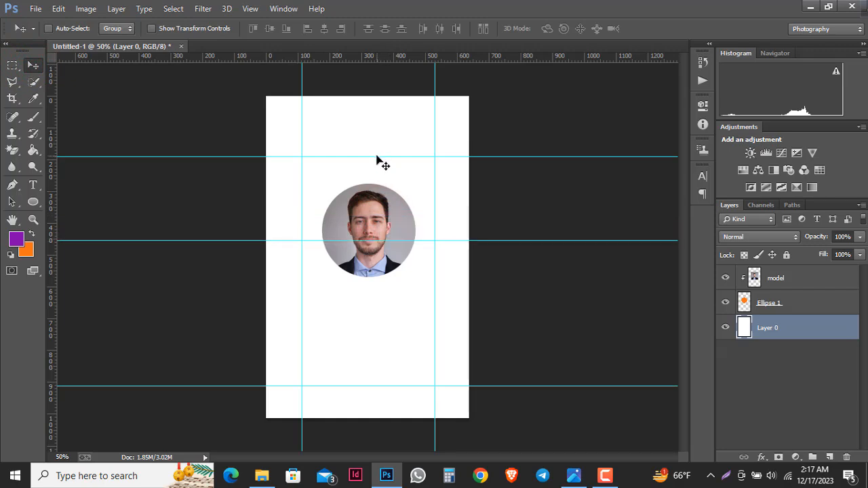
# - Lasso a V from the upper guide's card edges down to the portrait's sides, closing above the card top
pyautogui.click(377, 156)
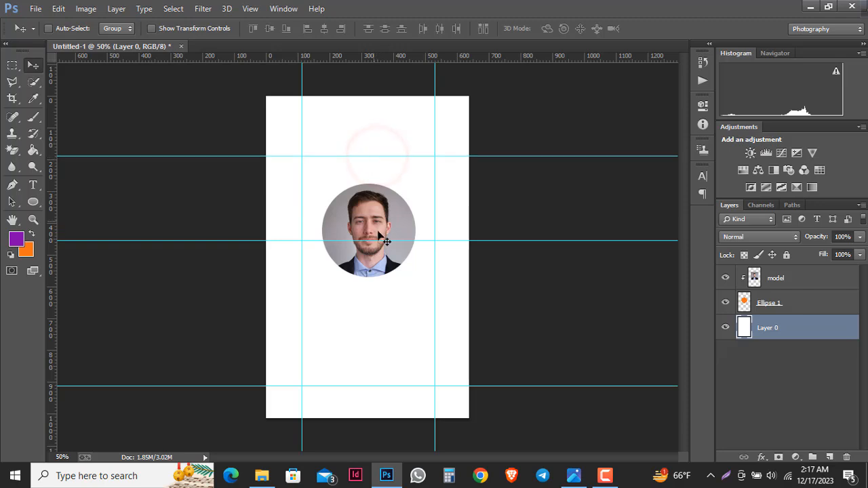
pyautogui.click(13, 82)
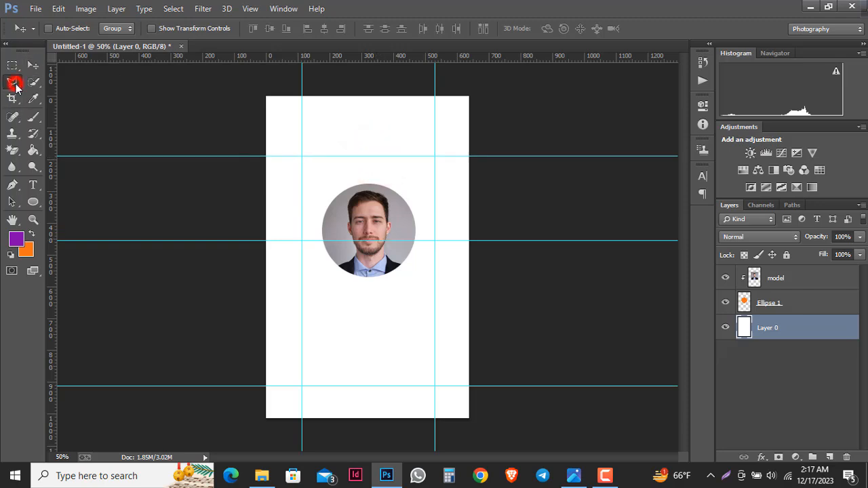
pyautogui.click(266, 157)
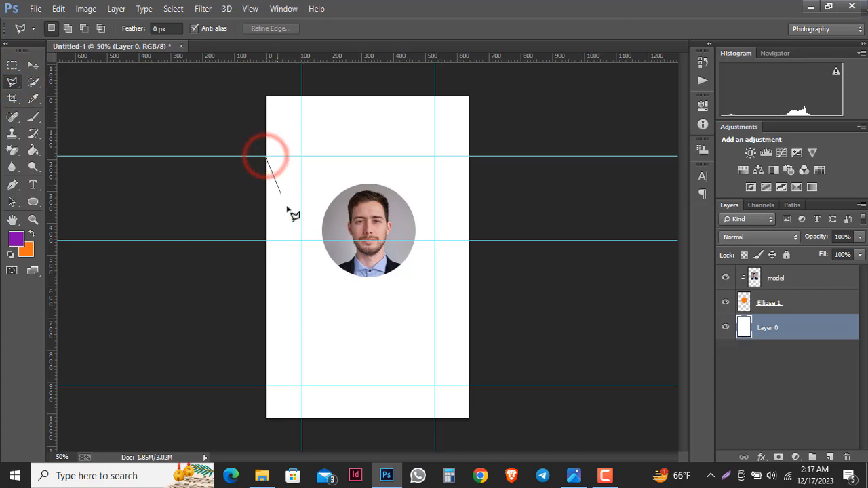
pyautogui.click(324, 240)
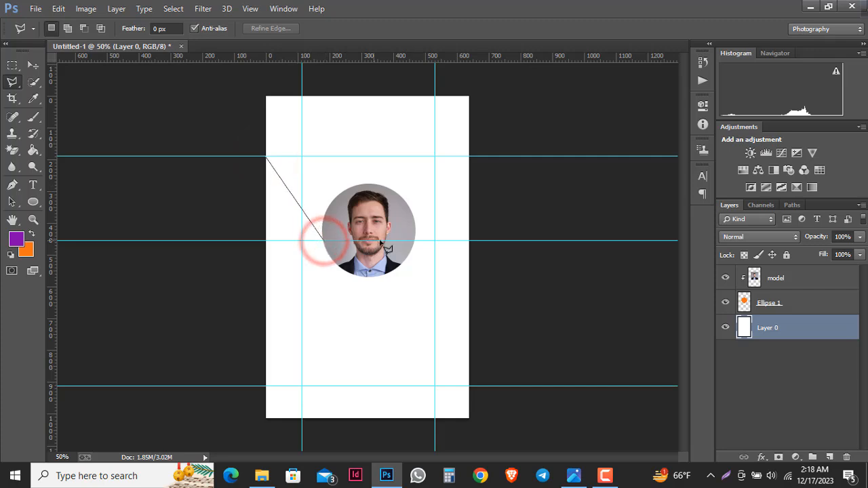
pyautogui.click(415, 241)
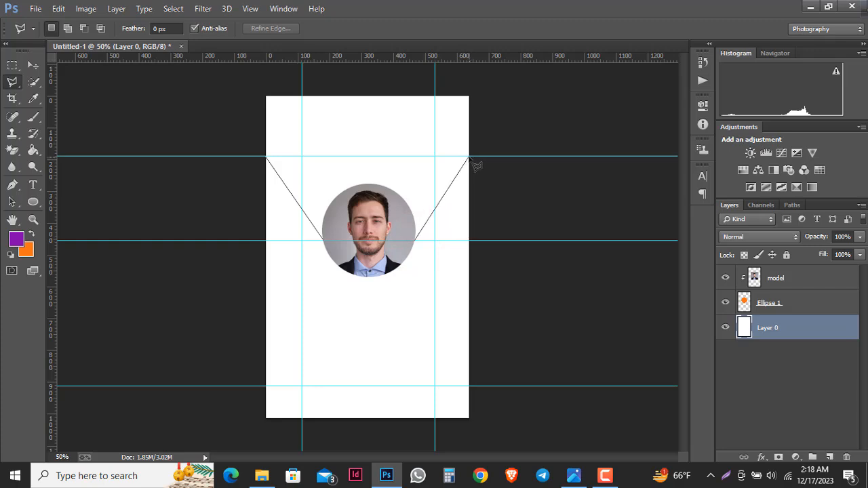
pyautogui.click(468, 156)
pyautogui.click(491, 126)
pyautogui.click(490, 89)
pyautogui.click(446, 83)
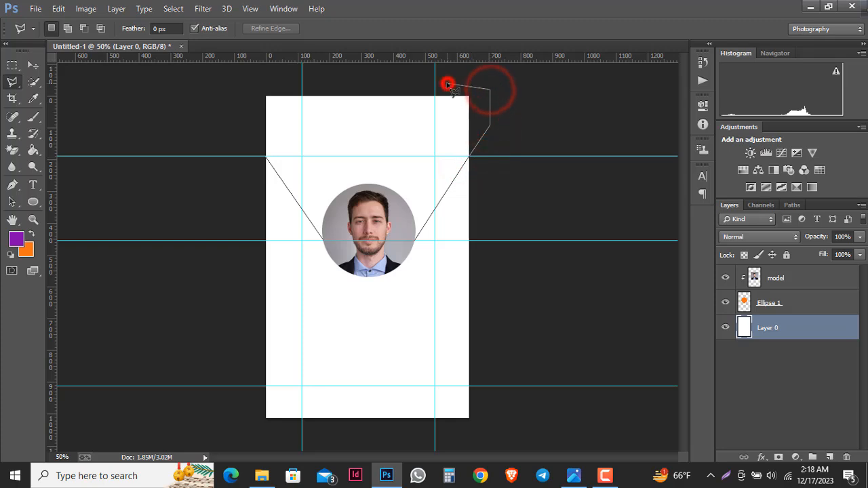
pyautogui.click(310, 84)
pyautogui.click(234, 84)
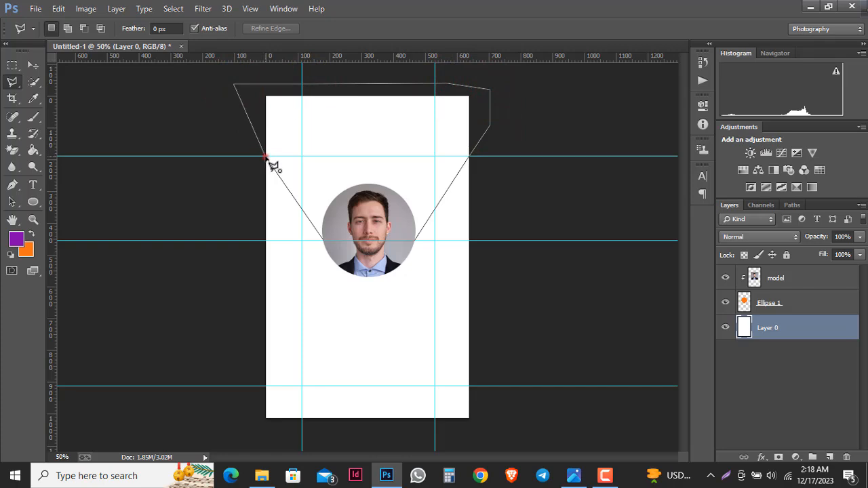
pyautogui.click(267, 159)
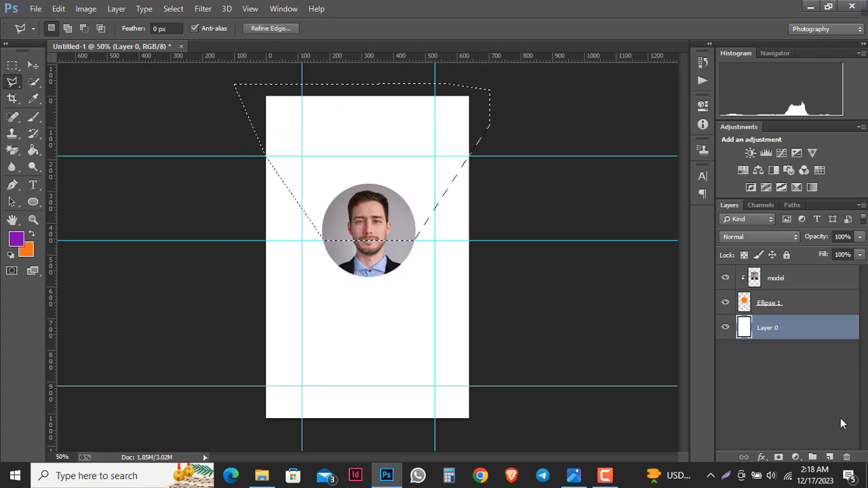
# - Fill the V selection with purple on a new Layer 1 using the Paint Bucket, then deselect
pyautogui.click(828, 456)
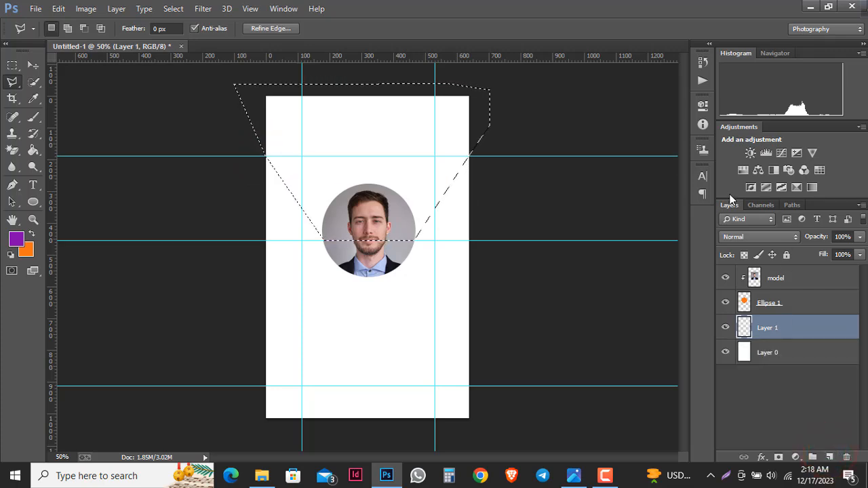
pyautogui.click(14, 241)
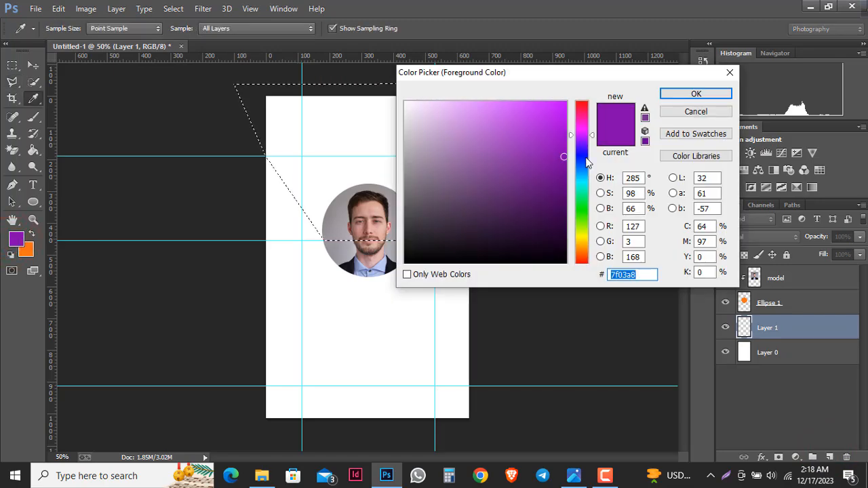
pyautogui.click(689, 95)
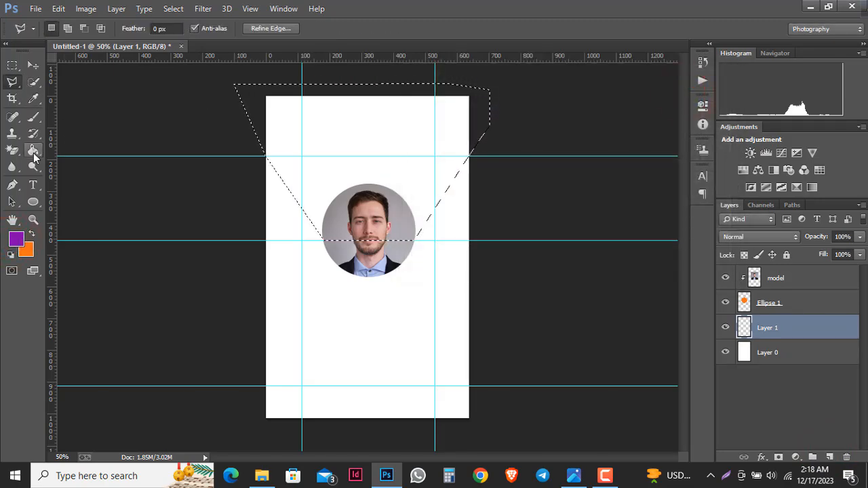
pyautogui.click(31, 152)
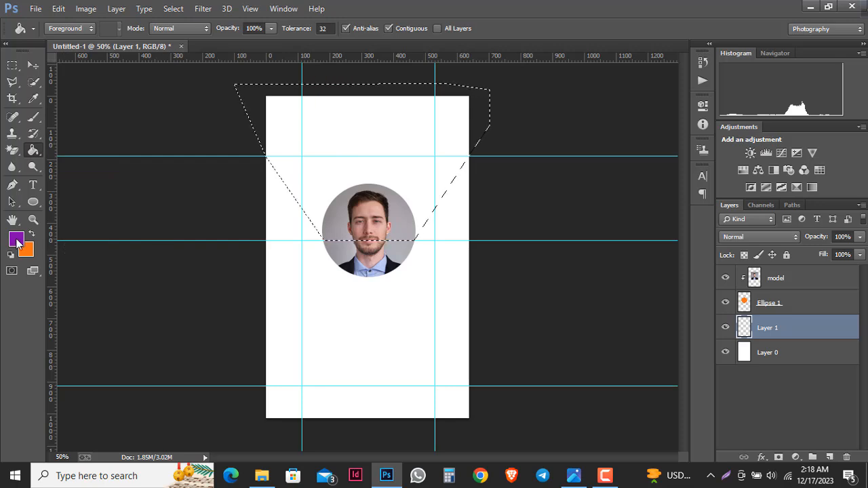
pyautogui.click(373, 139)
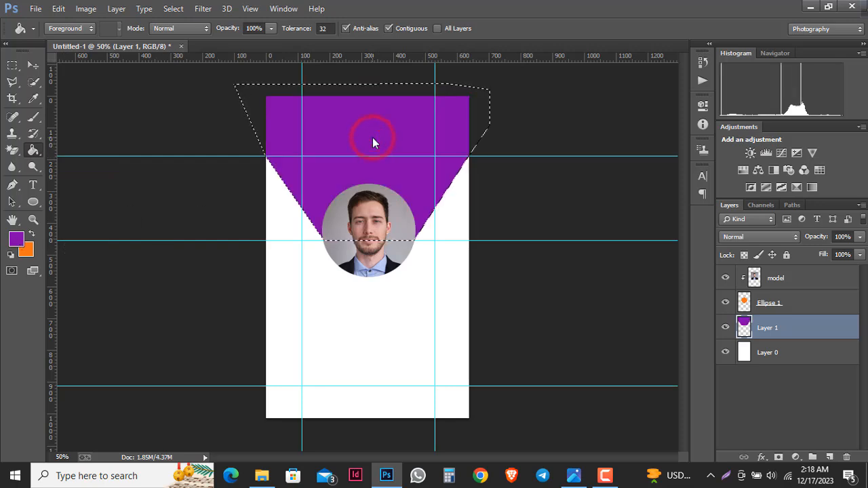
pyautogui.click(806, 328)
pyautogui.hotkey('ctrl', 'd')
pyautogui.click(794, 301)
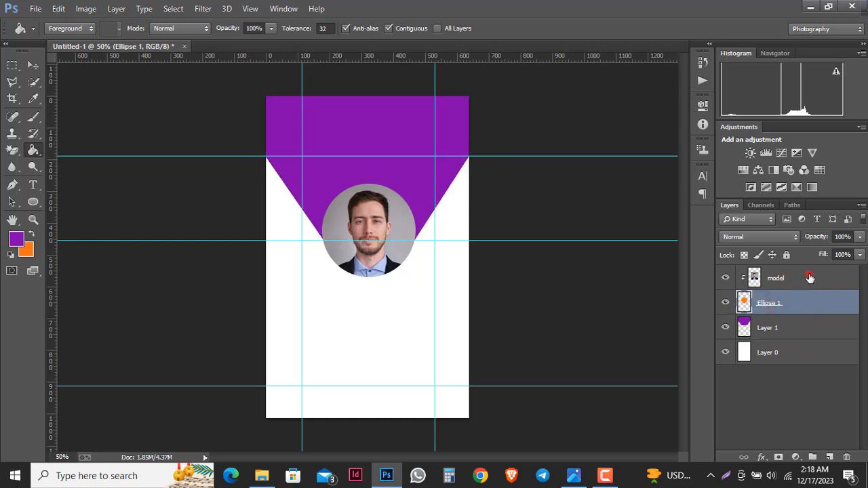
# - Merge the model photo and Ellipse 1 layers and open the merged layer's Layer Style dialog
pyautogui.keyDown('shift'); pyautogui.click(808, 278); pyautogui.keyUp('shift')
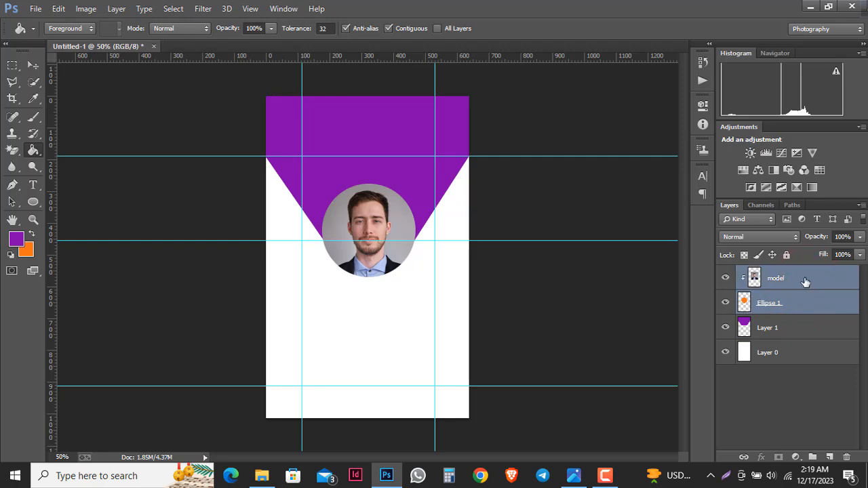
pyautogui.rightClick(805, 282)
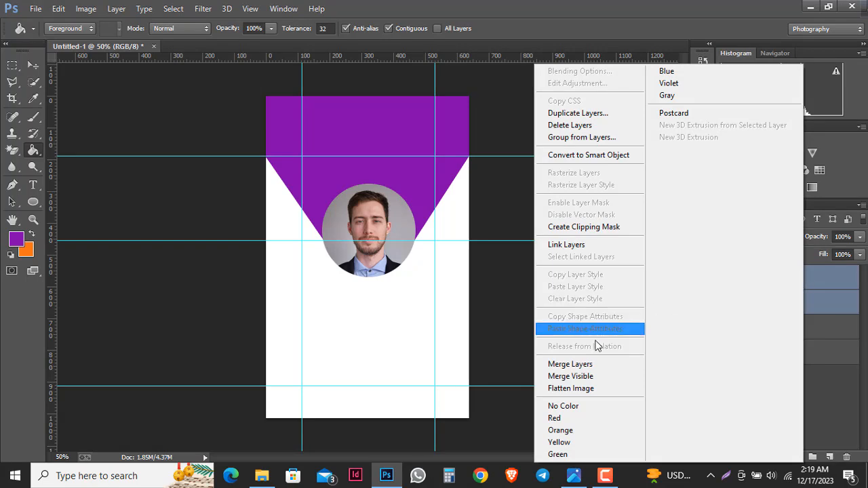
pyautogui.click(583, 364)
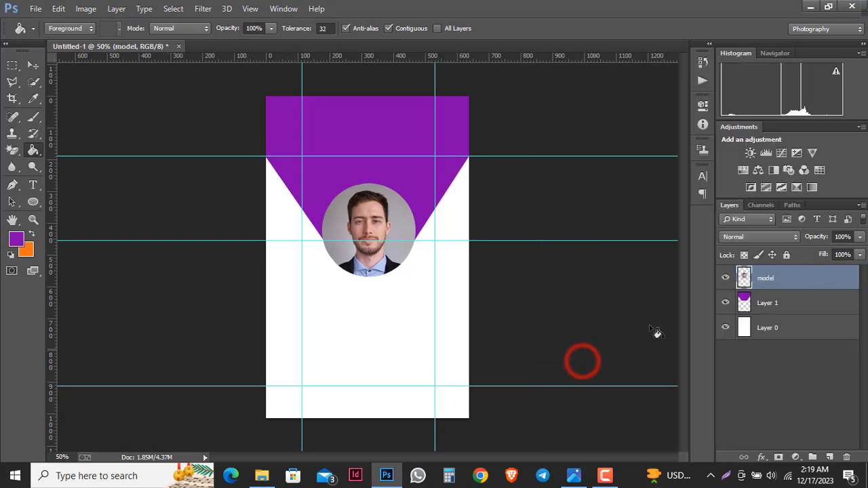
pyautogui.doubleClick(825, 281)
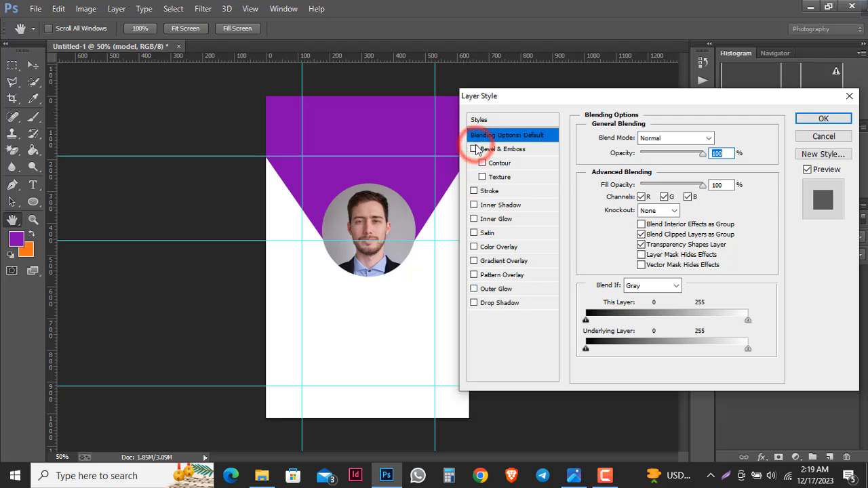
pyautogui.click(474, 303)
pyautogui.click(474, 303)
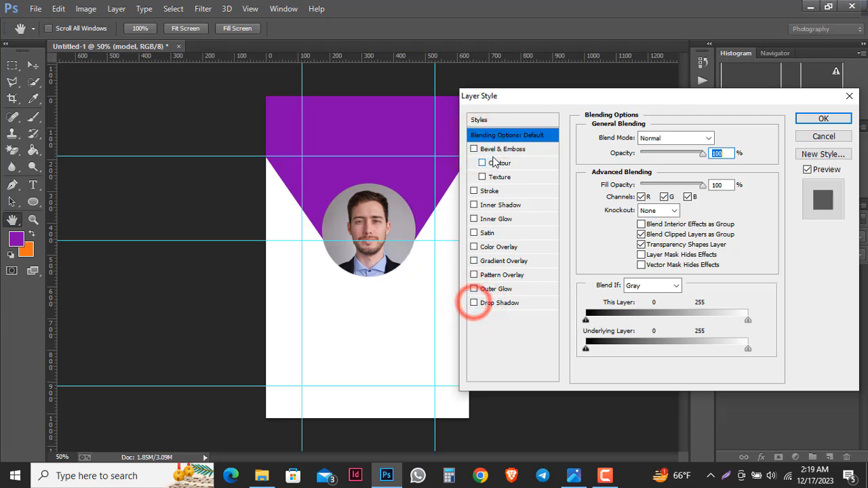
pyautogui.click(474, 150)
pyautogui.click(477, 150)
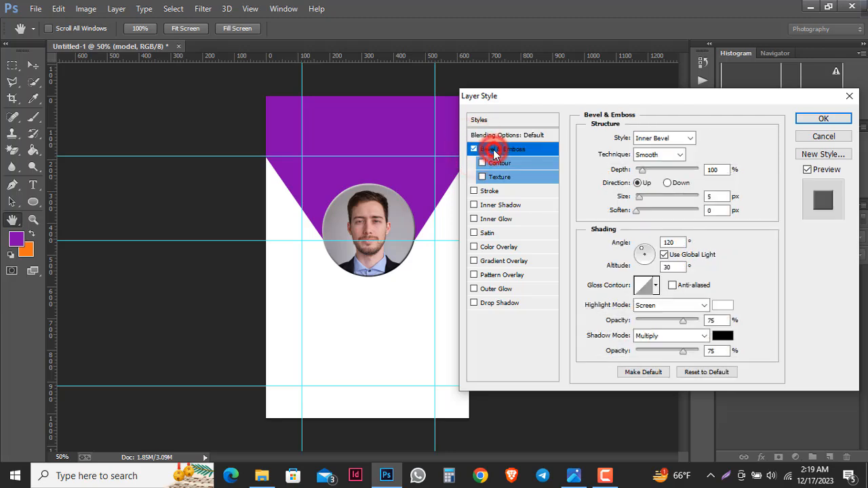
pyautogui.click(473, 149)
# - Add a 13 px Stroke in sampled purple 7f03a8 around the photo and apply it
pyautogui.click(474, 190)
pyautogui.click(491, 192)
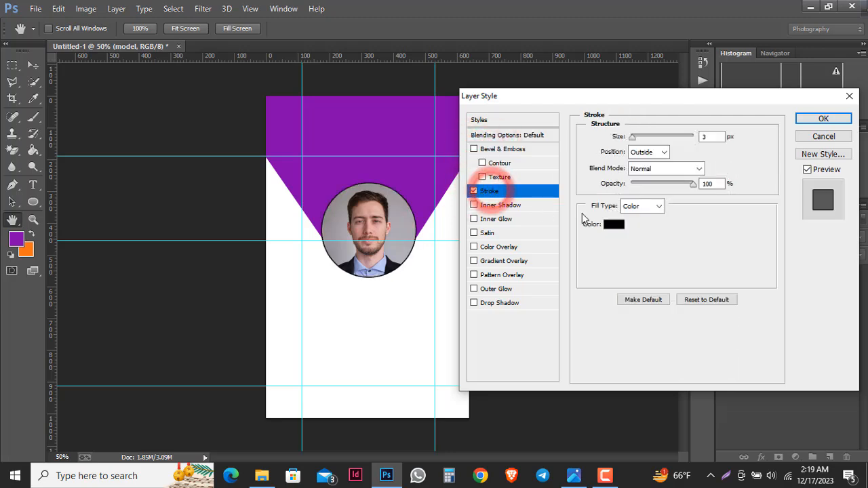
pyautogui.click(614, 225)
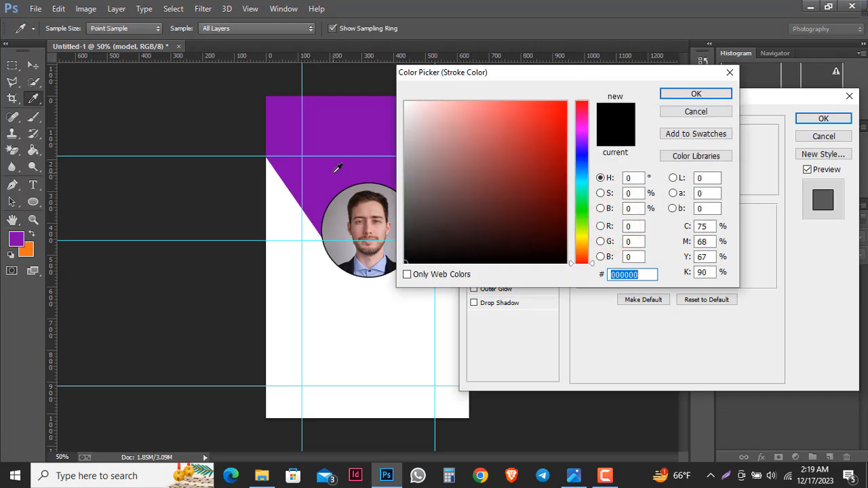
pyautogui.click(695, 111)
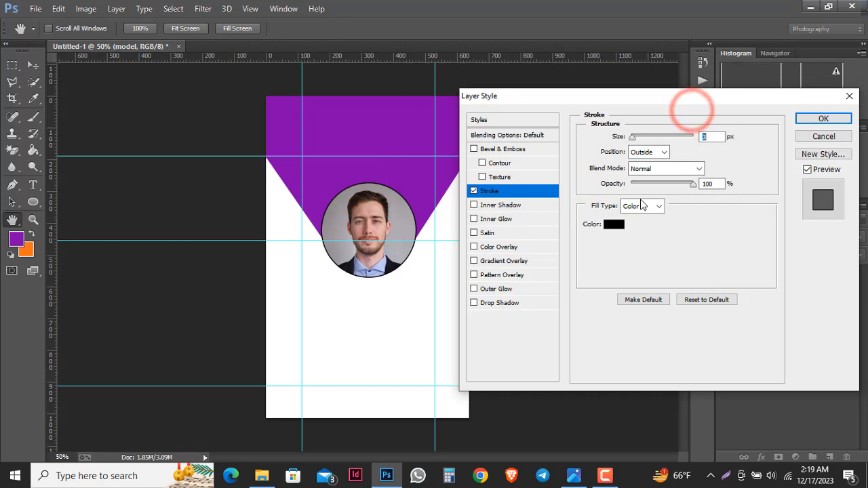
pyautogui.click(633, 138)
pyautogui.moveTo(633, 137); pyautogui.dragTo(637, 138)
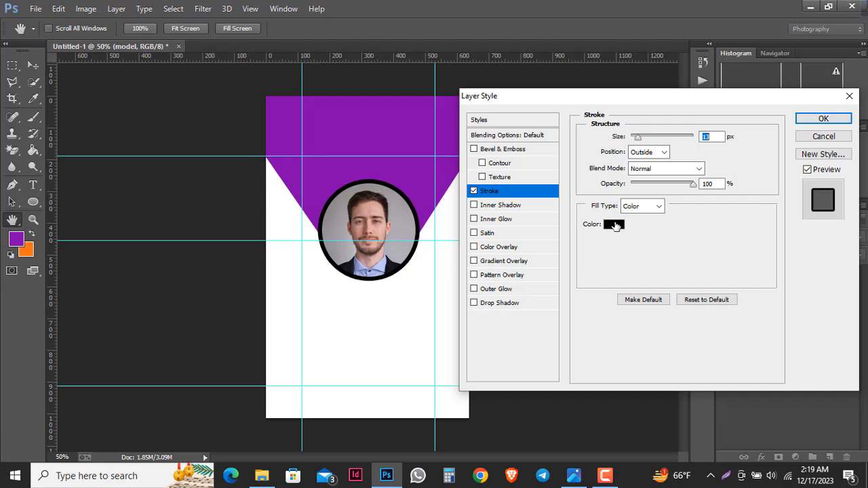
pyautogui.click(615, 225)
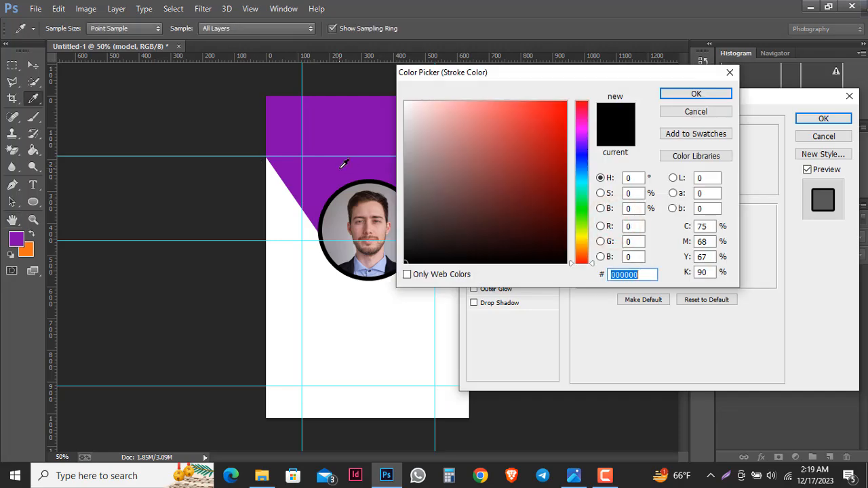
pyautogui.click(682, 96)
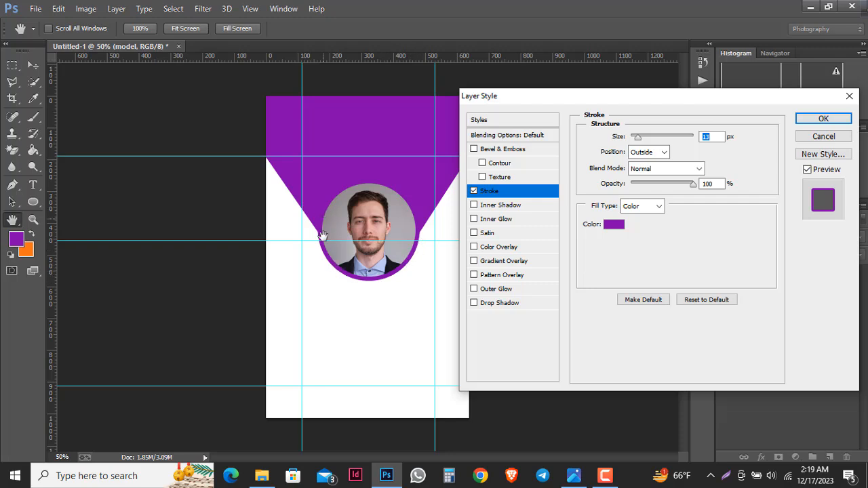
pyautogui.click(816, 119)
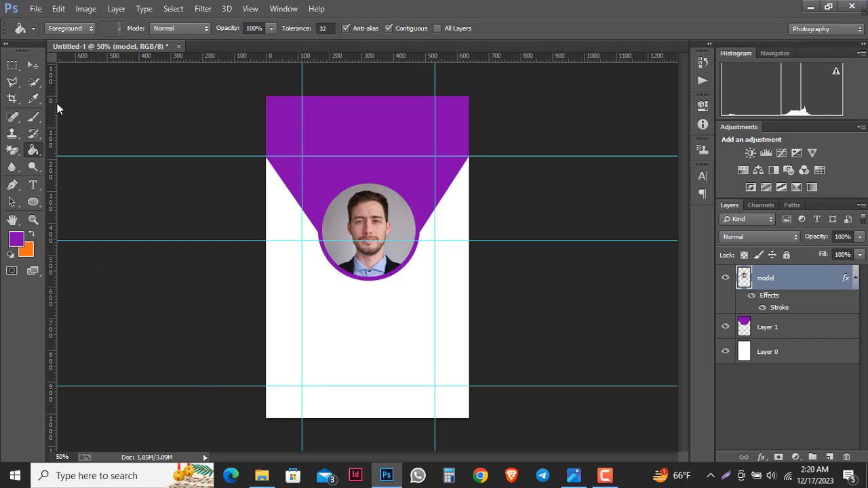
# - Add two horizontal guides near the card's bottom and a new empty layer above Layer 0
pyautogui.click(34, 65)
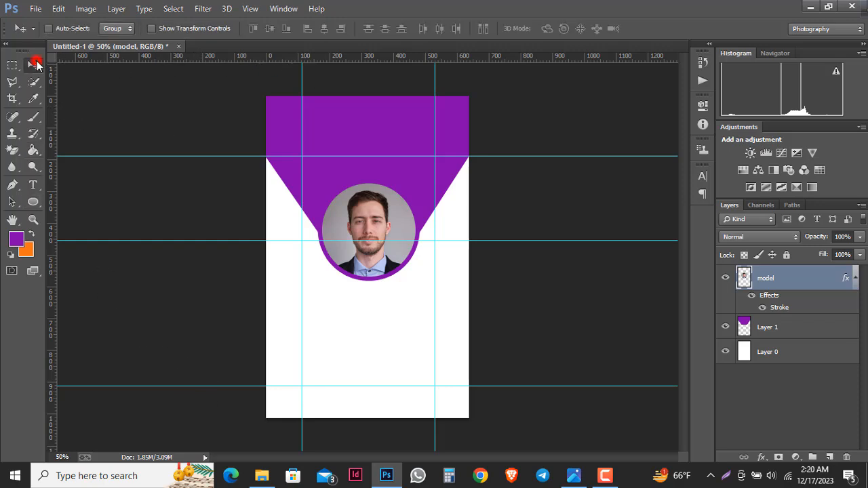
pyautogui.moveTo(232, 59); pyautogui.dragTo(247, 364)
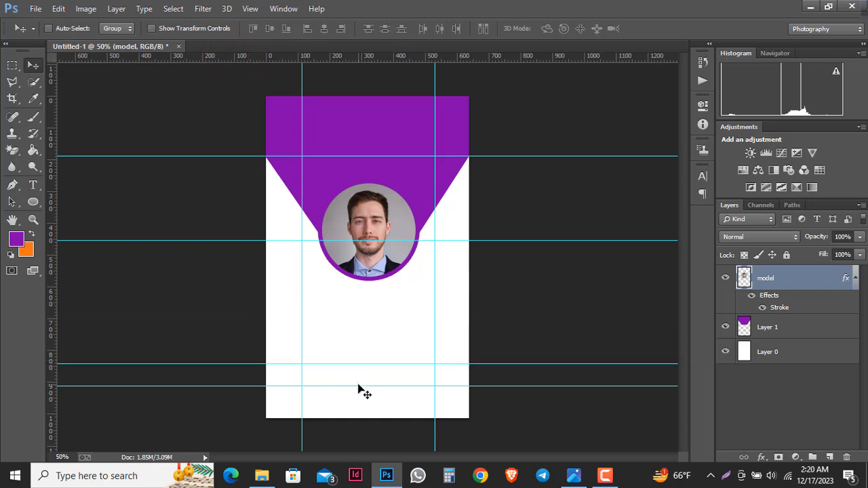
pyautogui.moveTo(359, 387); pyautogui.dragTo(360, 394)
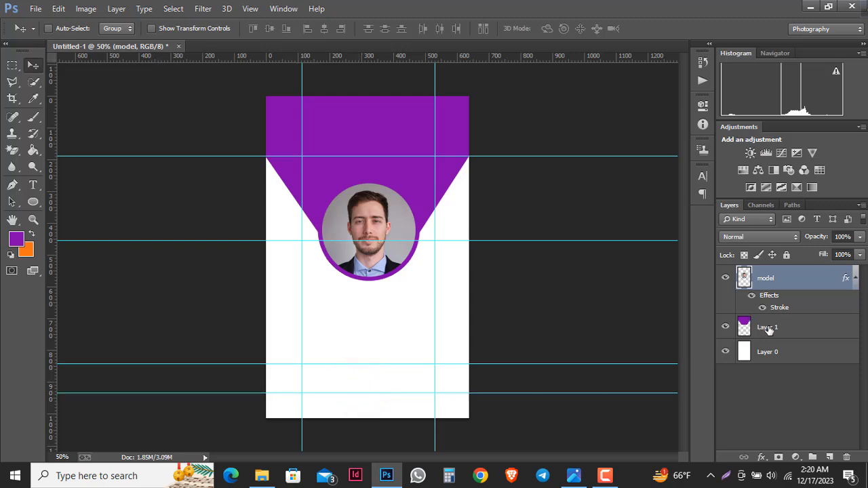
pyautogui.click(794, 347)
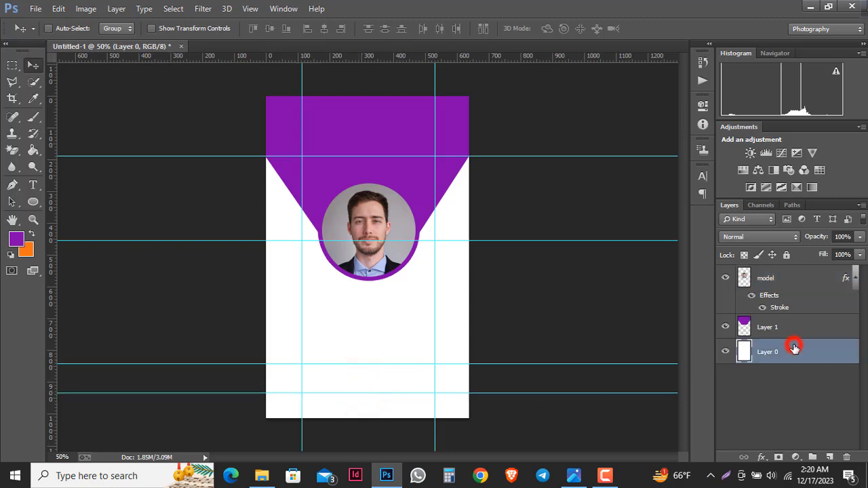
pyautogui.click(829, 456)
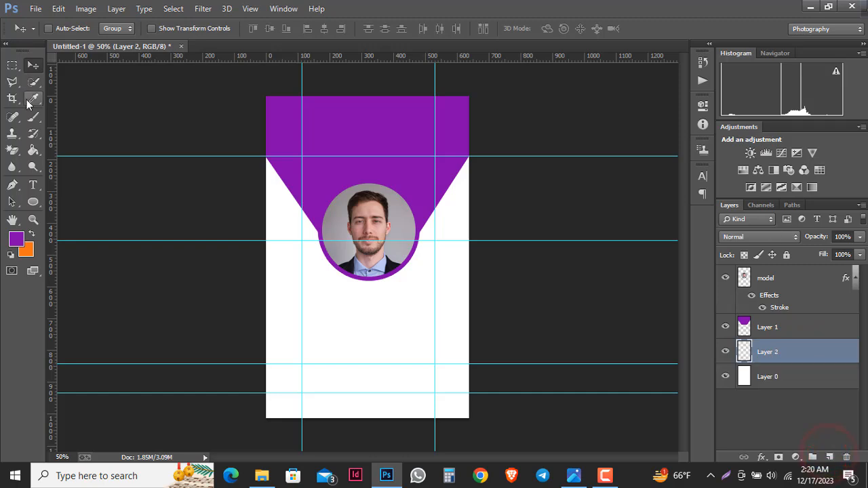
# - Outline a notched trapezoid band along the card's bottom edge with the Polygonal Lasso
pyautogui.click(13, 83)
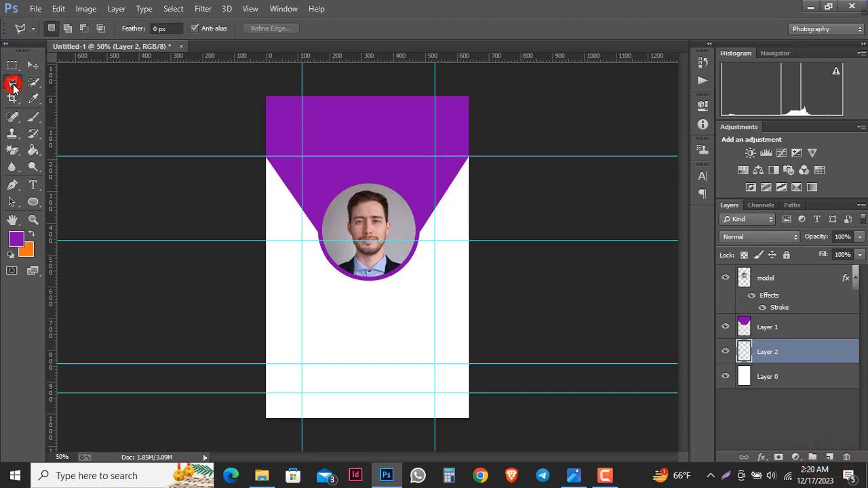
pyautogui.click(266, 365)
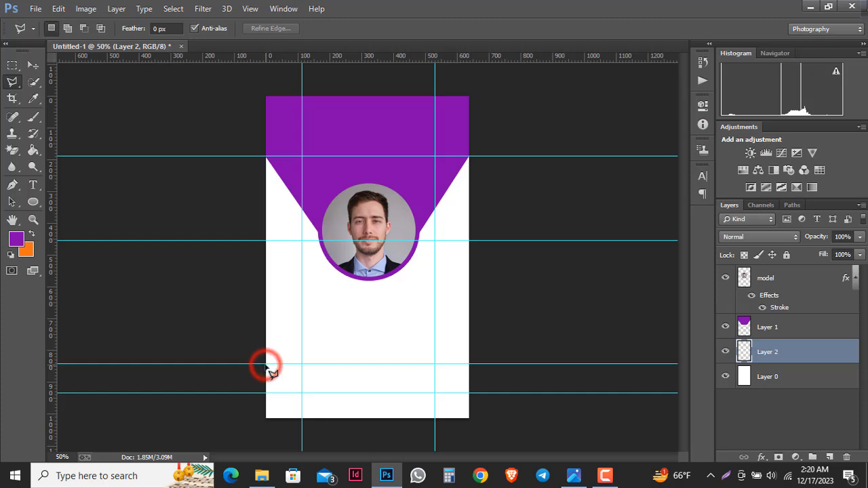
pyautogui.click(302, 393)
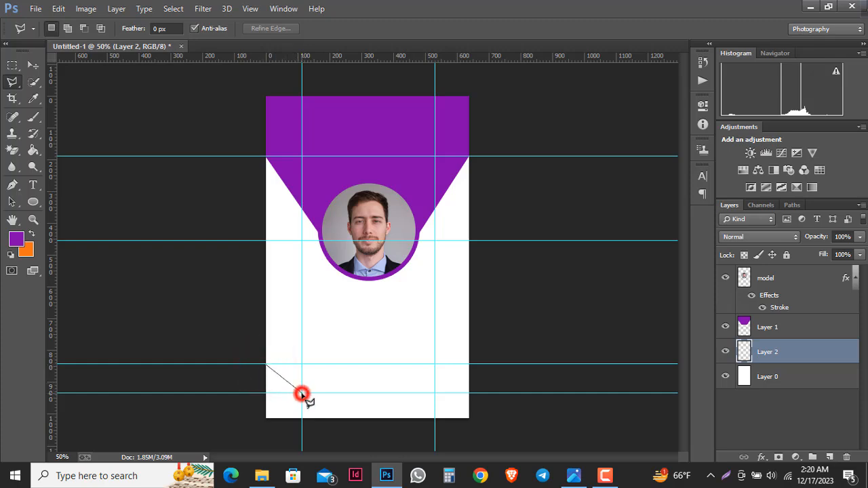
pyautogui.click(435, 393)
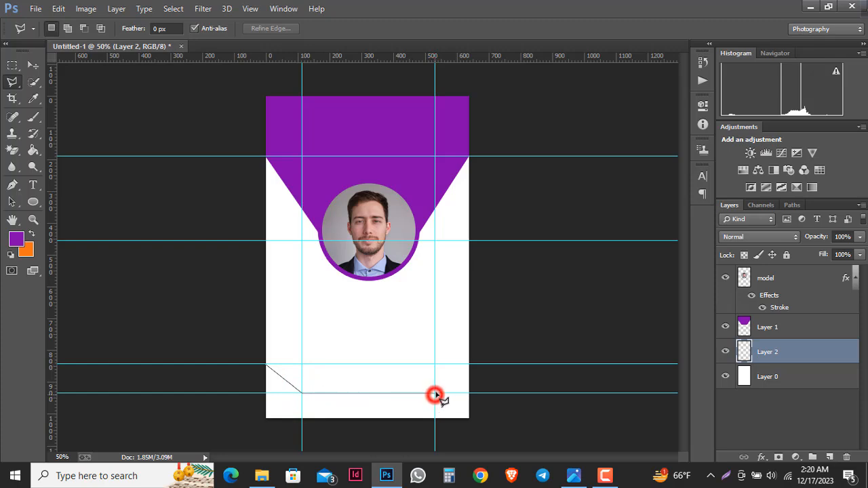
pyautogui.click(469, 365)
pyautogui.click(490, 351)
pyautogui.click(491, 431)
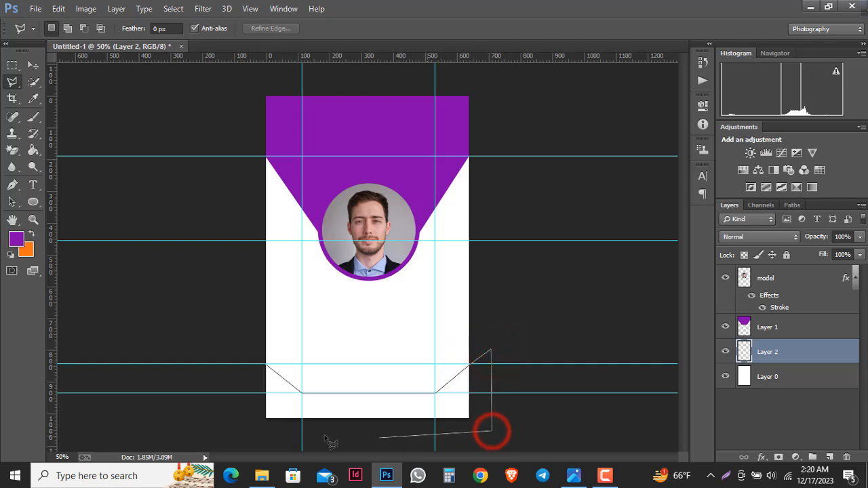
pyautogui.click(252, 429)
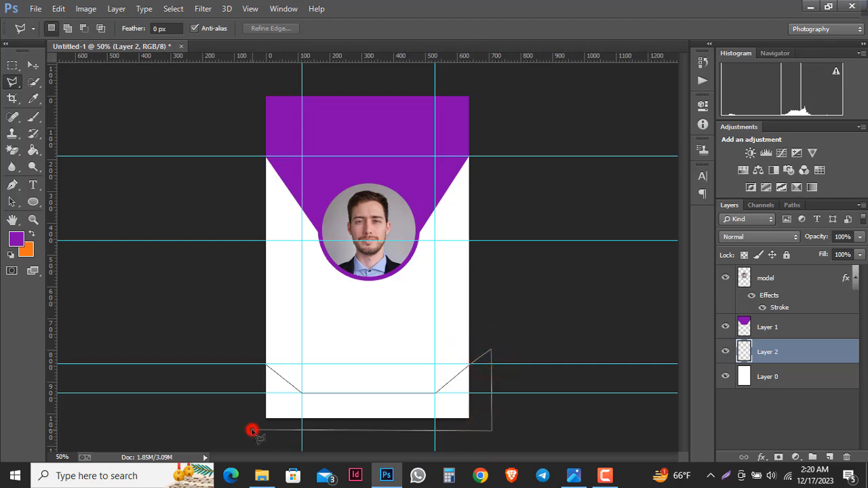
pyautogui.click(266, 368)
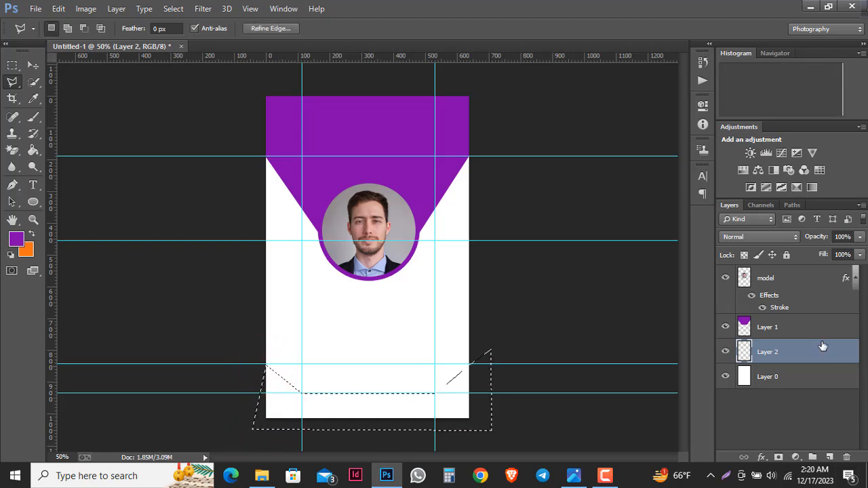
# - Fill the bottom-band selection with purple using the Paint Bucket, then deselect
pyautogui.click(15, 242)
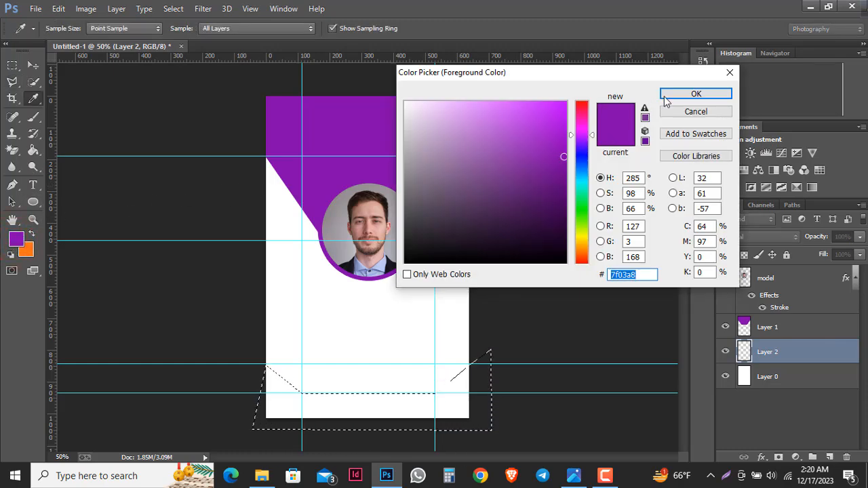
pyautogui.click(676, 94)
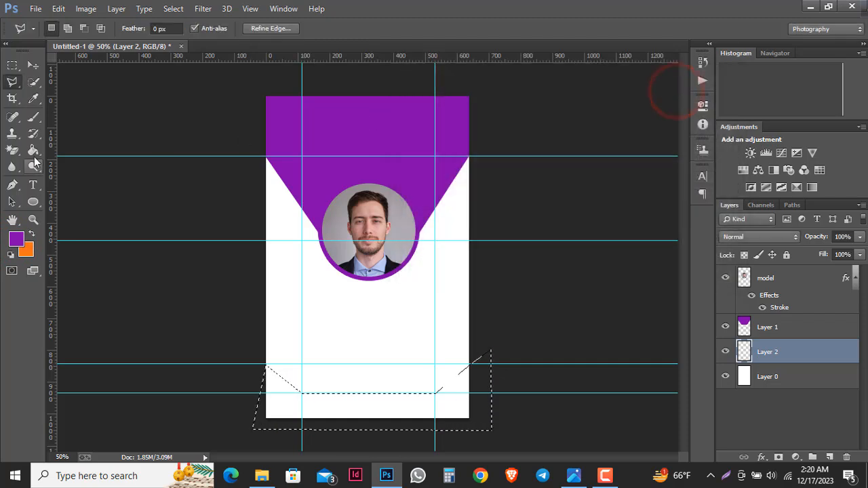
pyautogui.click(34, 153)
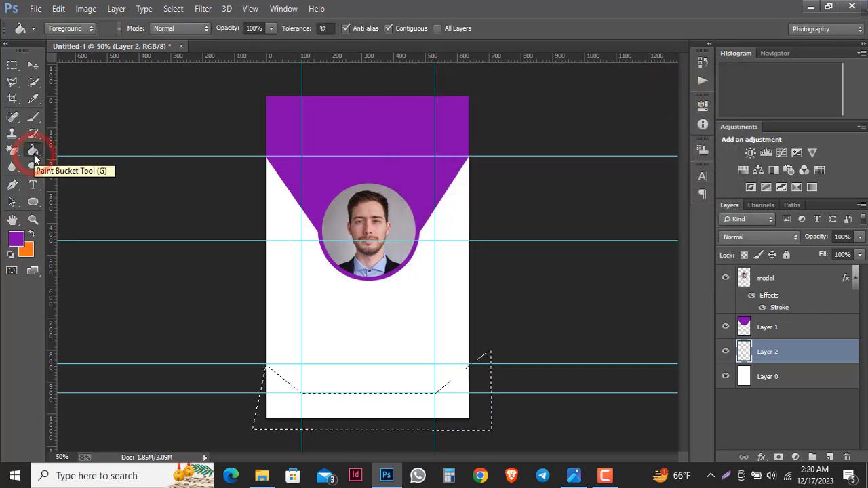
pyautogui.click(383, 410)
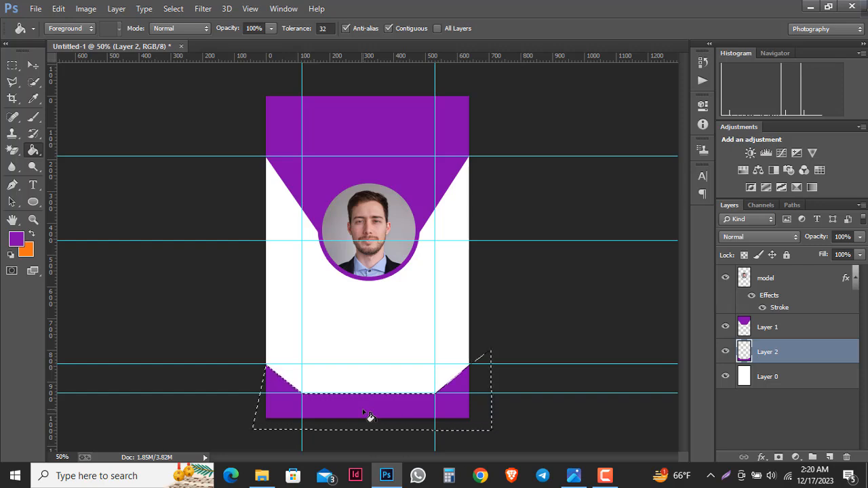
pyautogui.hotkey('ctrl', 'd')
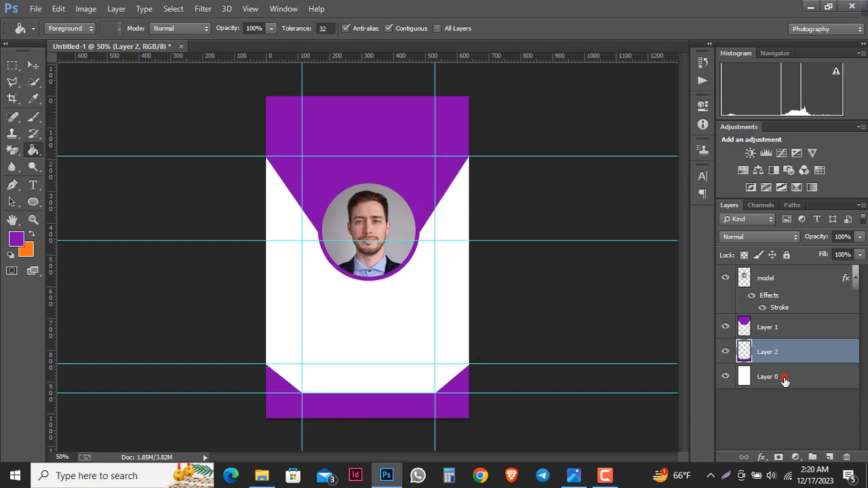
pyautogui.click(785, 381)
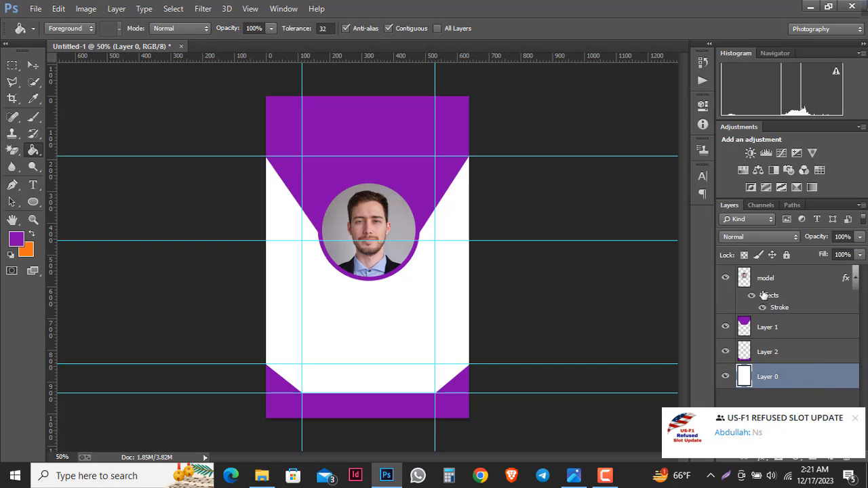
pyautogui.click(855, 420)
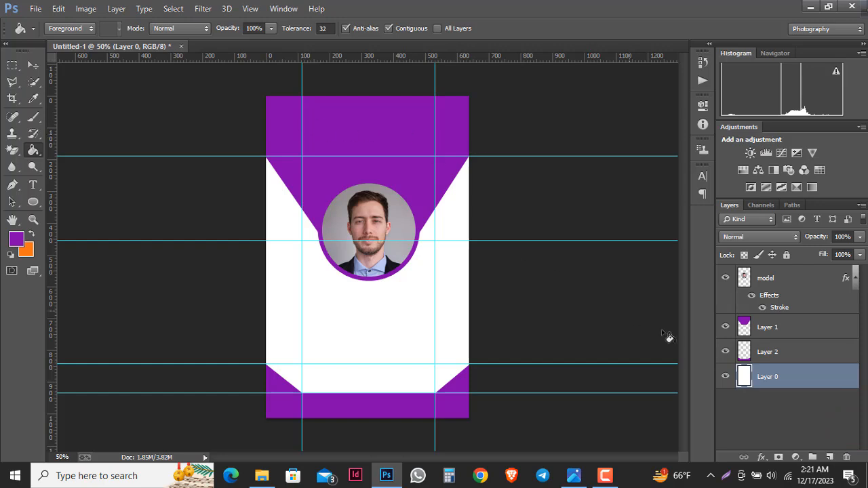
# - Place the FREE DEMO logo image on the card and scale it down
pyautogui.click(793, 277)
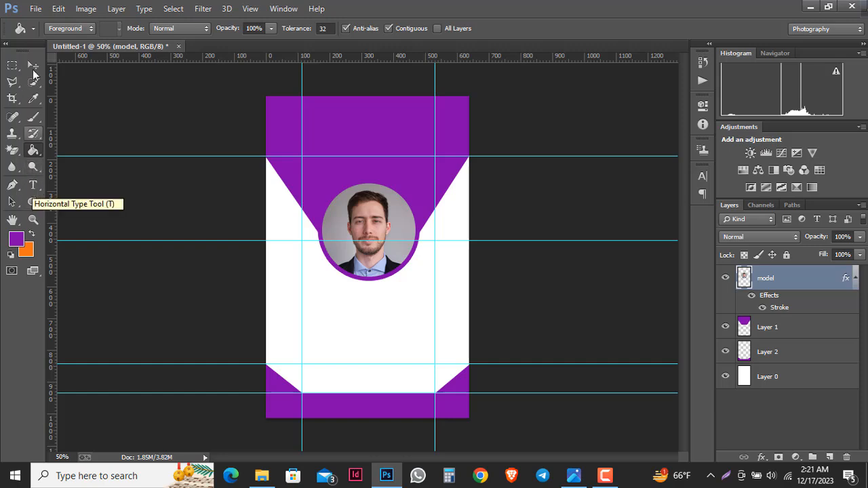
pyautogui.click(34, 66)
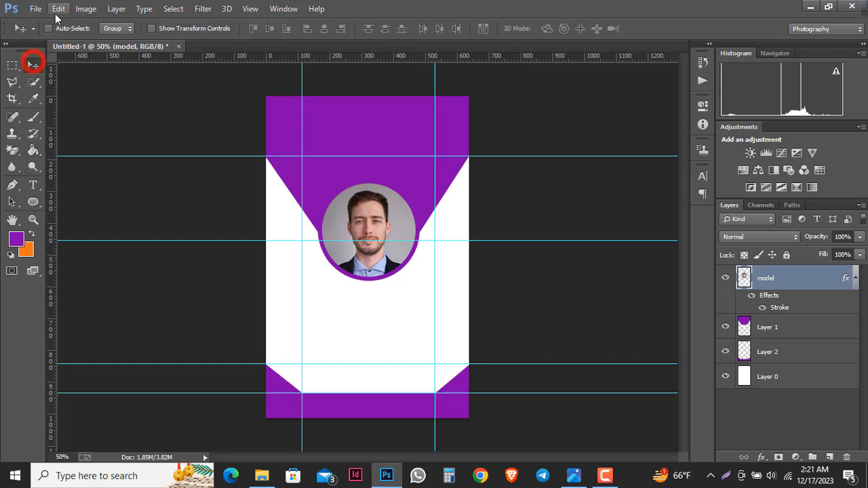
pyautogui.click(59, 8)
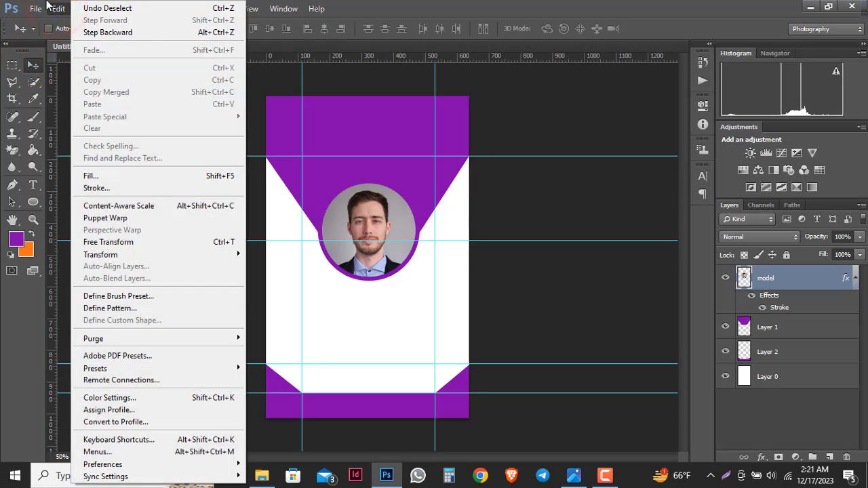
pyautogui.moveTo(36, 8)
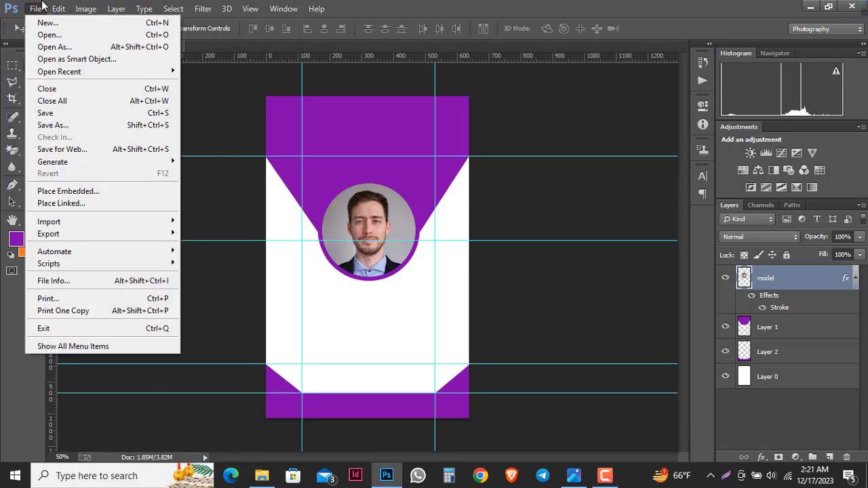
pyautogui.click(81, 203)
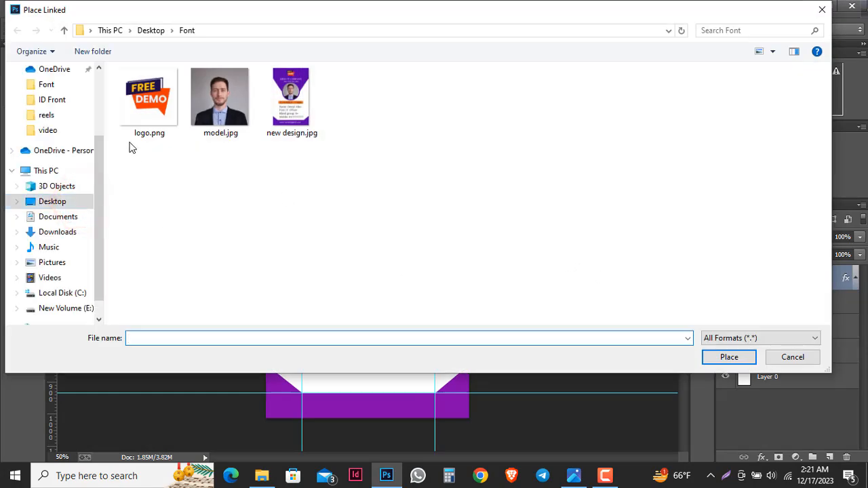
pyautogui.doubleClick(145, 102)
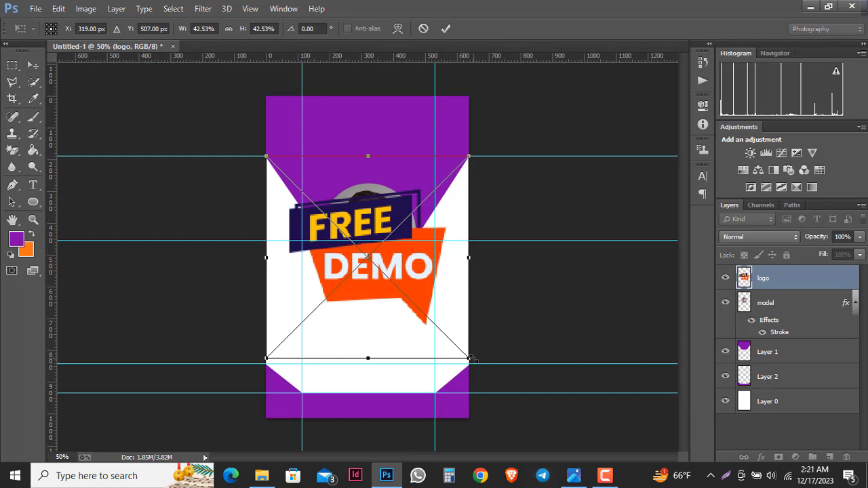
pyautogui.moveTo(469, 358); pyautogui.dragTo(381, 125)
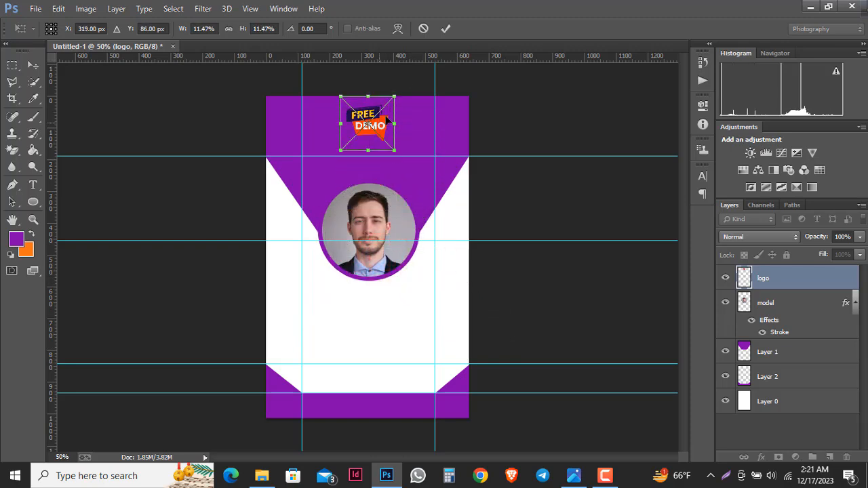
pyautogui.click(445, 33)
# - Nudge the logo into the top purple band and resize it to 13.07%
pyautogui.press('Down')
pyautogui.press('Down')
pyautogui.press('Down')
pyautogui.press('Down')
pyautogui.press('Down')
pyautogui.press('Down')
pyautogui.press('Down')
pyautogui.press('Down')
pyautogui.press('Right')
pyautogui.press('Right')
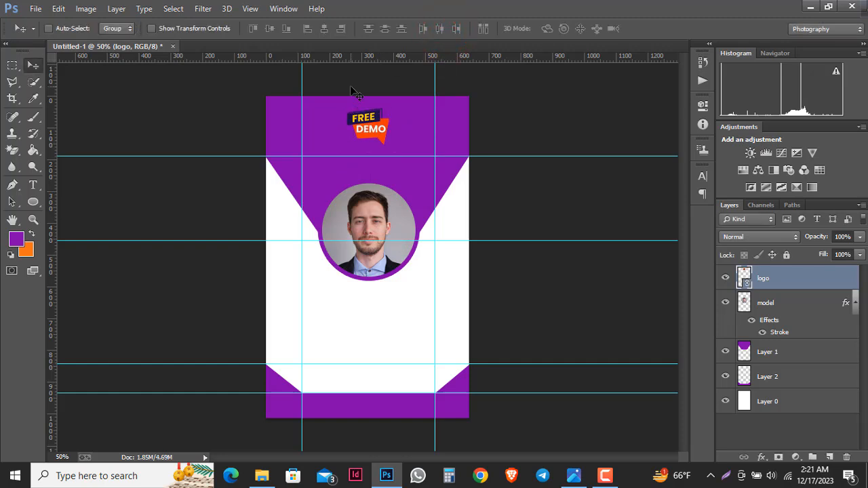
pyautogui.press('Down')
pyautogui.press('Down')
pyautogui.press('Down')
pyautogui.hotkey('ctrl', 't')
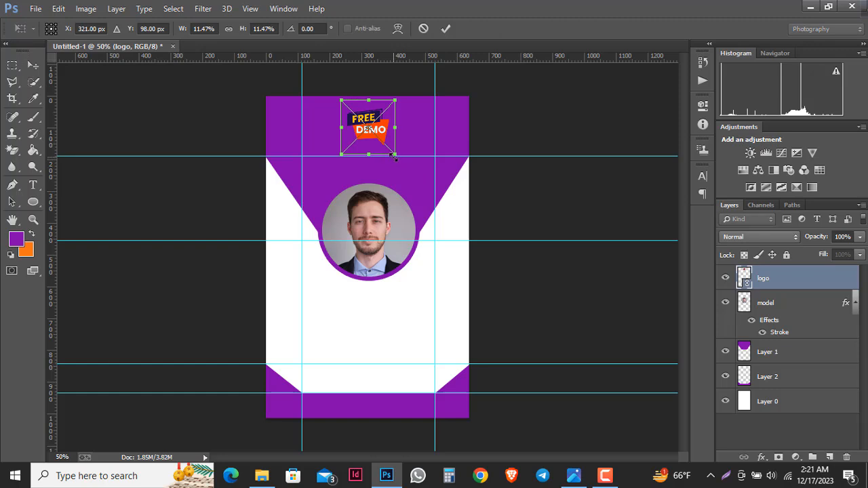
pyautogui.moveTo(396, 155); pyautogui.dragTo(401, 158)
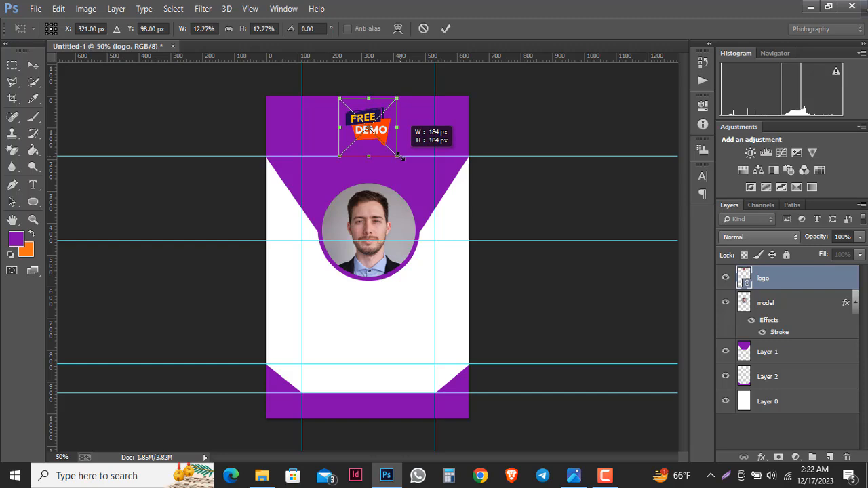
pyautogui.moveTo(398, 156); pyautogui.dragTo(400, 158)
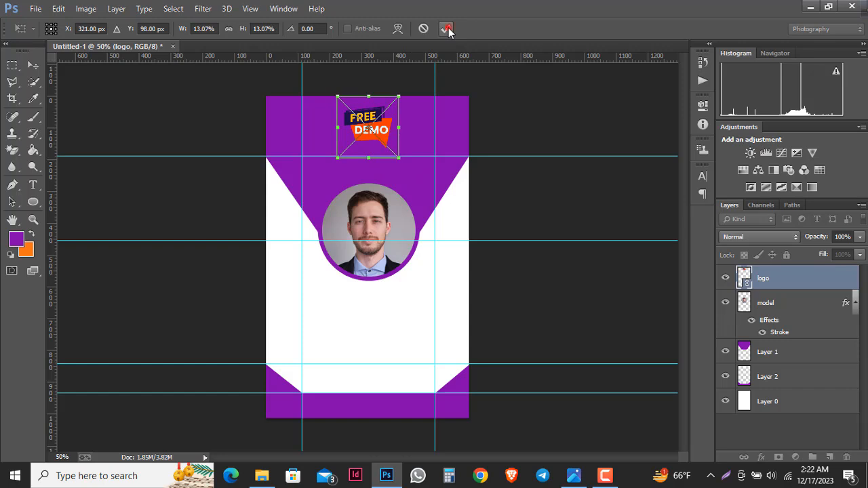
pyautogui.click(447, 28)
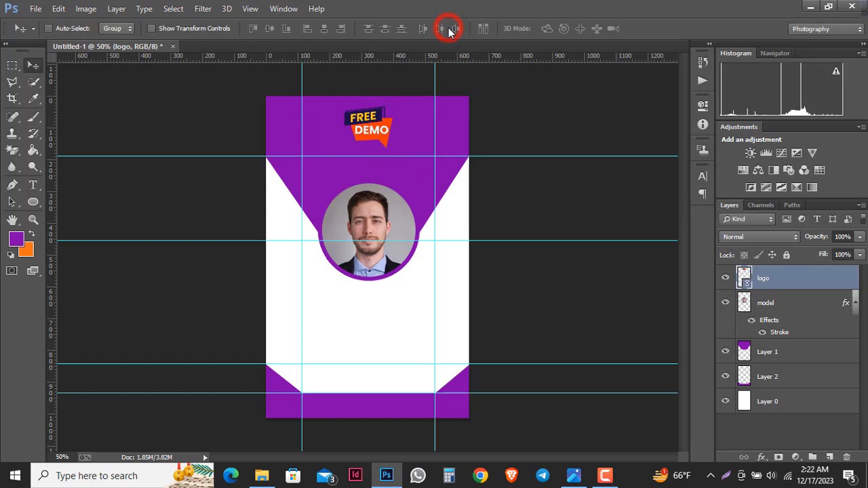
pyautogui.click(790, 305)
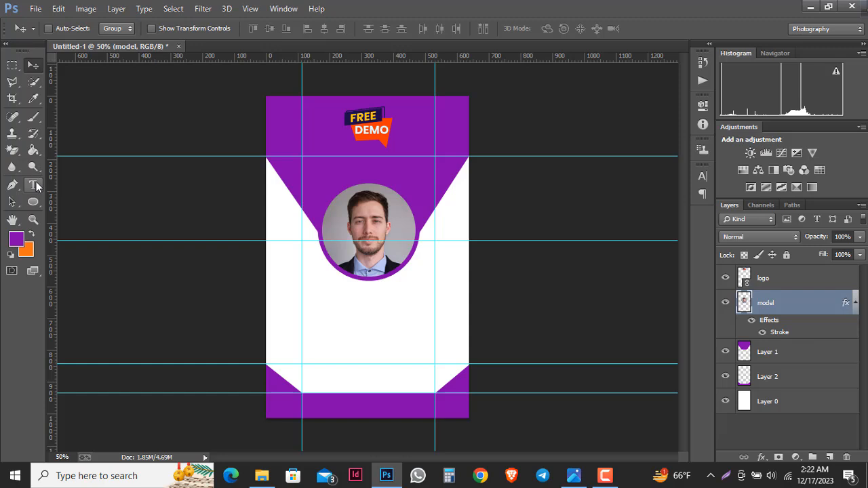
# - Add white 'DEMO IT COMPANY' text just below the logo
pyautogui.click(34, 185)
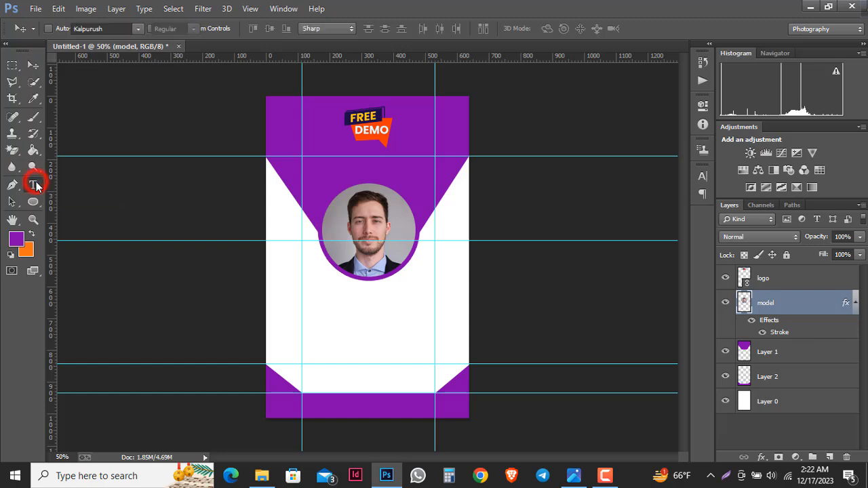
pyautogui.click(17, 240)
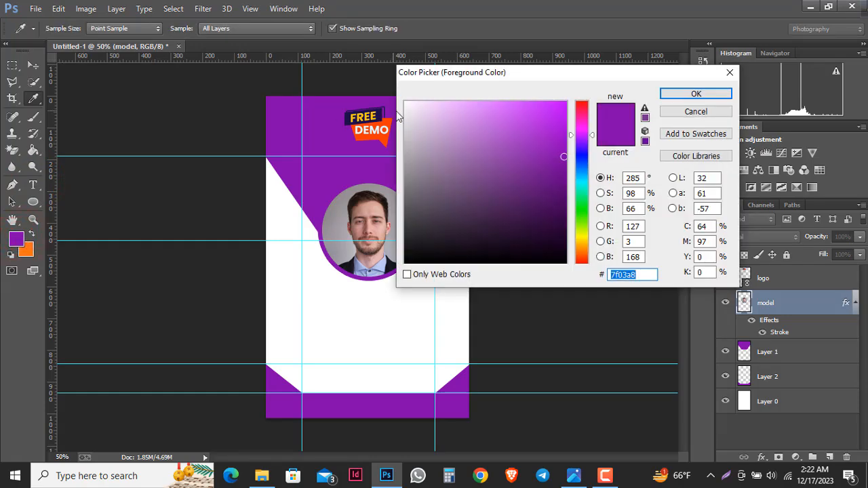
pyautogui.click(406, 101)
pyautogui.click(670, 92)
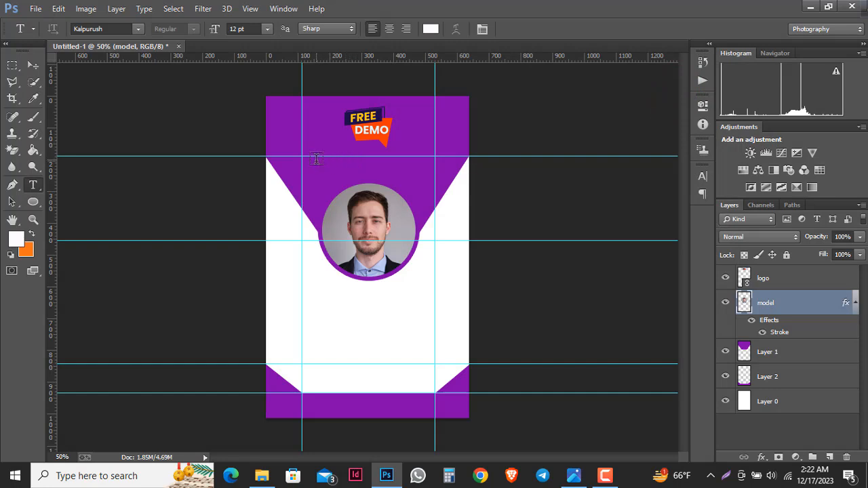
pyautogui.click(313, 159)
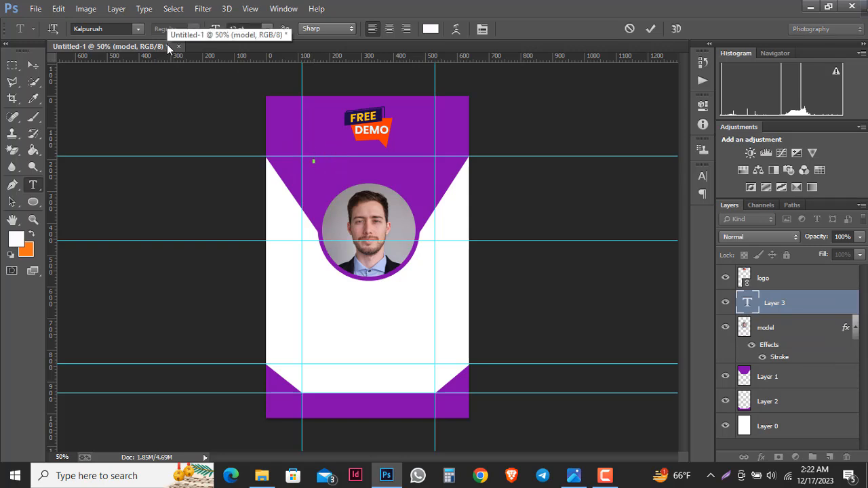
pyautogui.write('DEMO ')
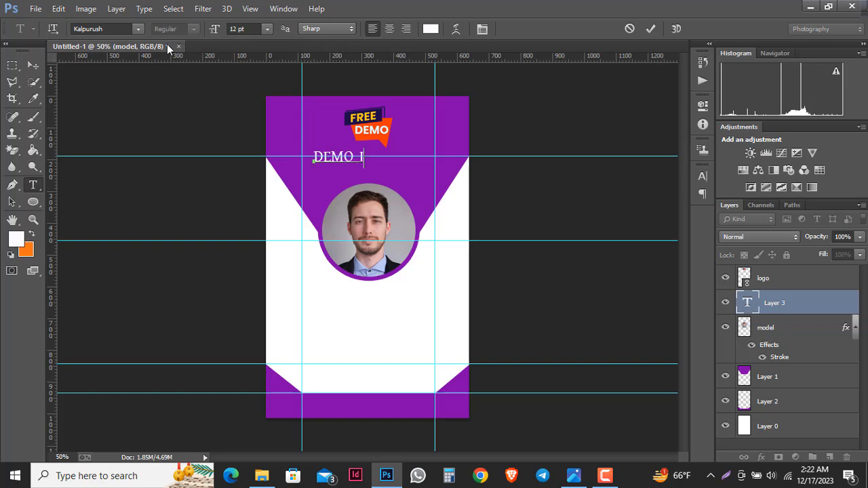
pyautogui.write('IT COMPANY')
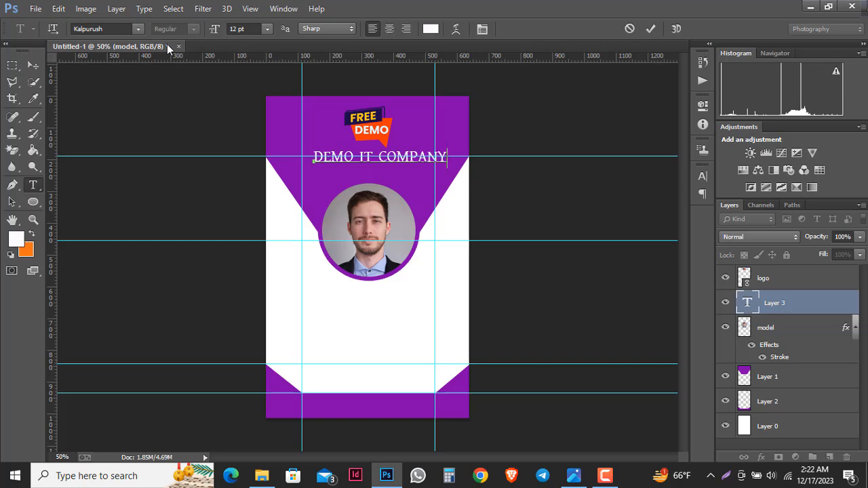
pyautogui.click(649, 29)
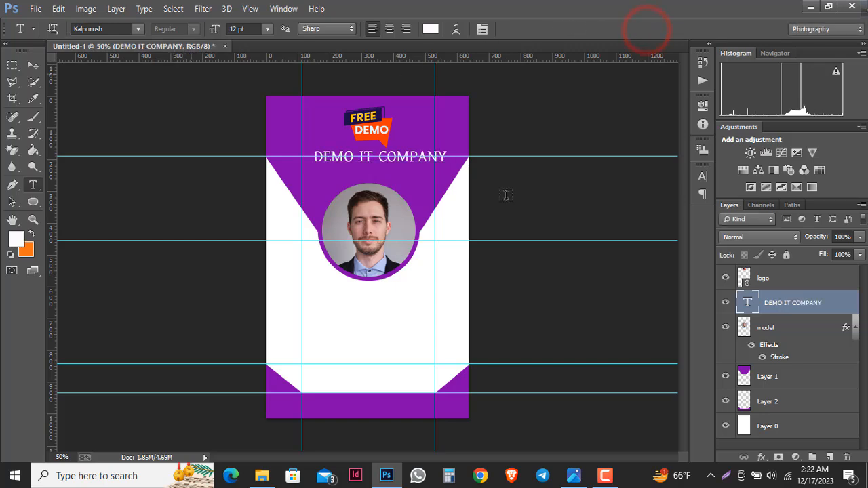
# - Set the company name in Lucida Bright, centre it under the logo, and scale to 93.26%
pyautogui.click(138, 28)
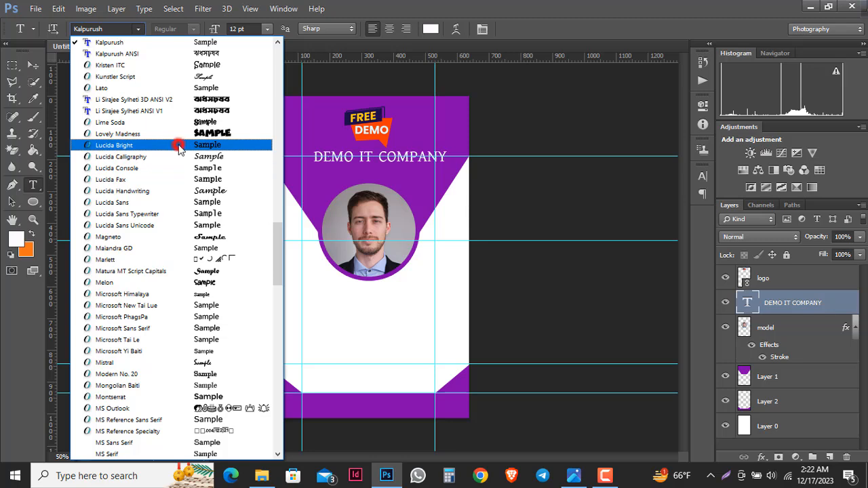
pyautogui.click(178, 146)
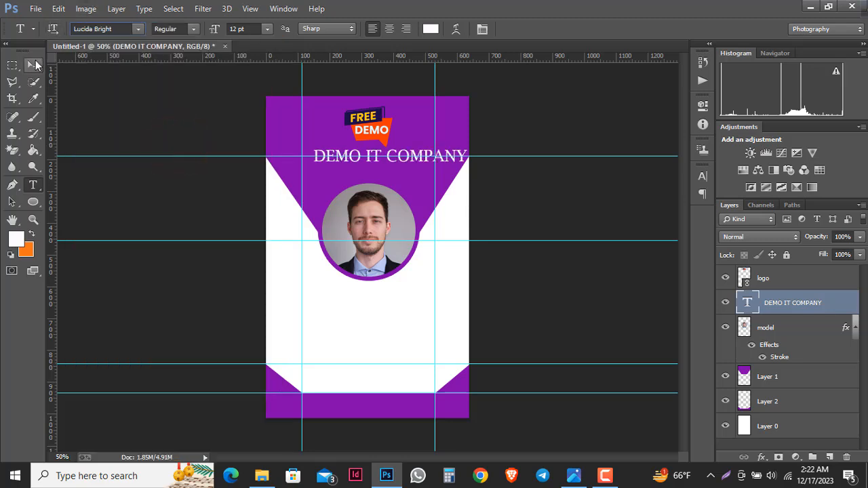
pyautogui.click(34, 65)
pyautogui.moveTo(407, 162); pyautogui.dragTo(388, 166)
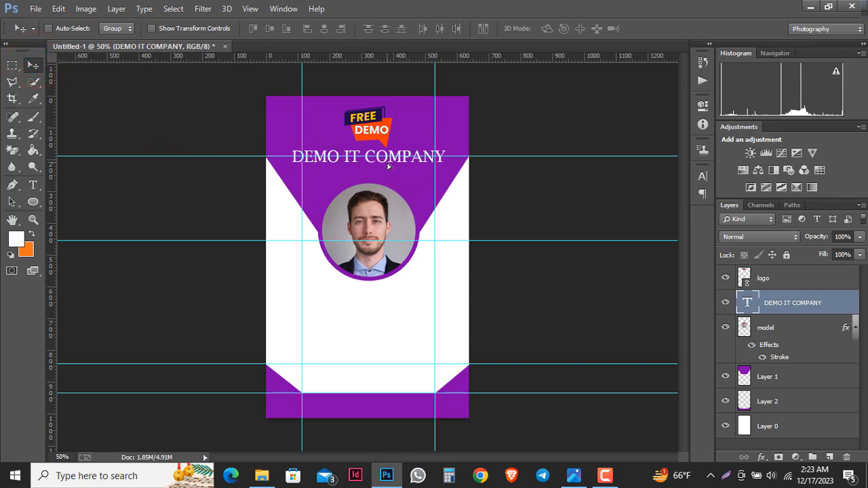
pyautogui.hotkey('ctrl', 't')
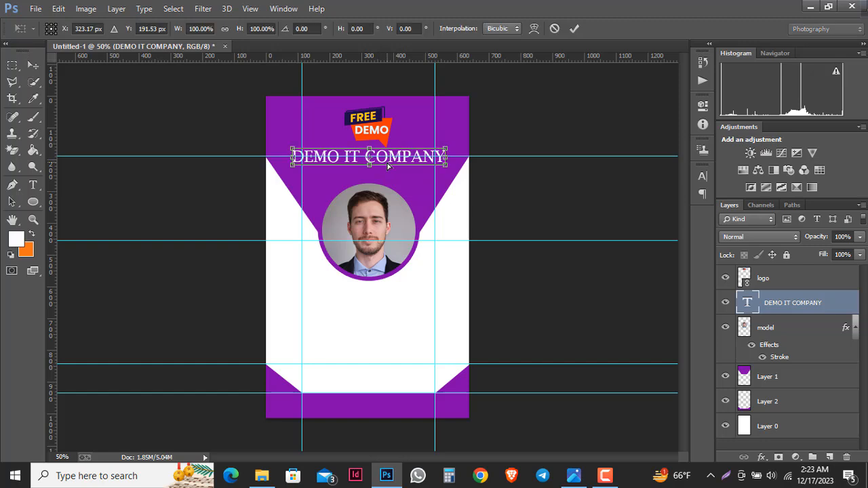
pyautogui.moveTo(444, 165)
pyautogui.mouseDown()
pyautogui.moveTo(448, 175)
pyautogui.moveTo(441, 166)
pyautogui.mouseUp()
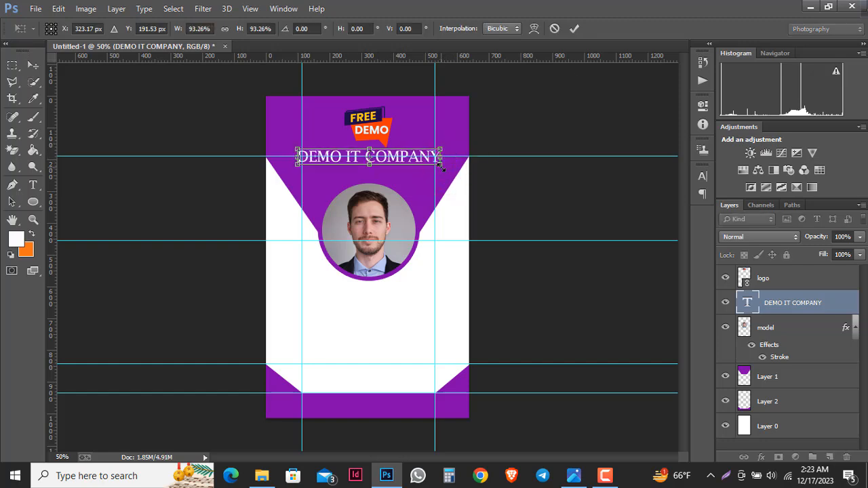
pyautogui.click(574, 27)
pyautogui.click(786, 329)
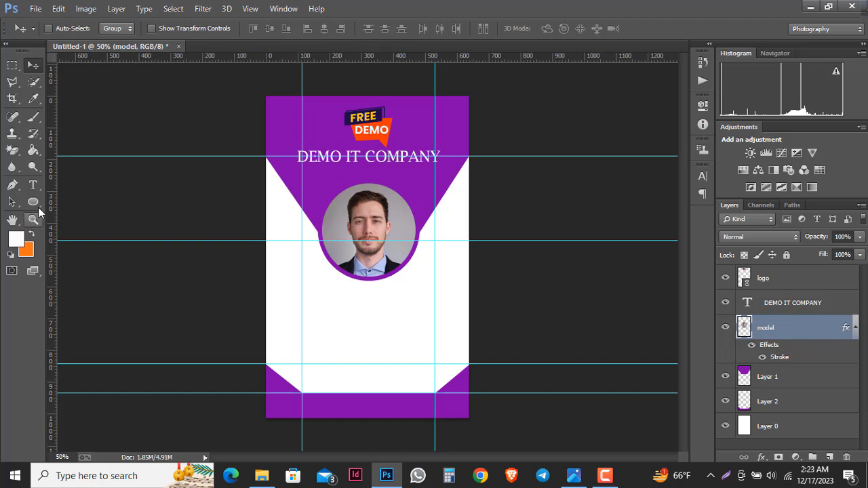
# - Type 'New York, USA' on a new line beneath the company name
pyautogui.click(35, 186)
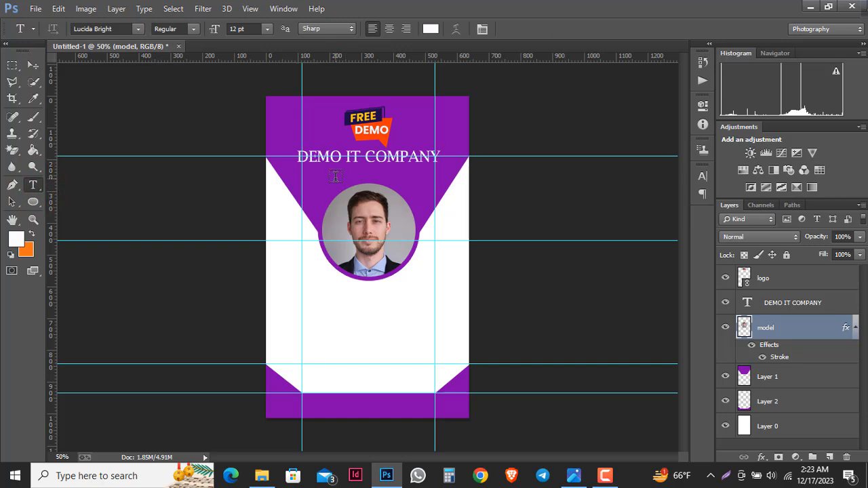
pyautogui.click(335, 177)
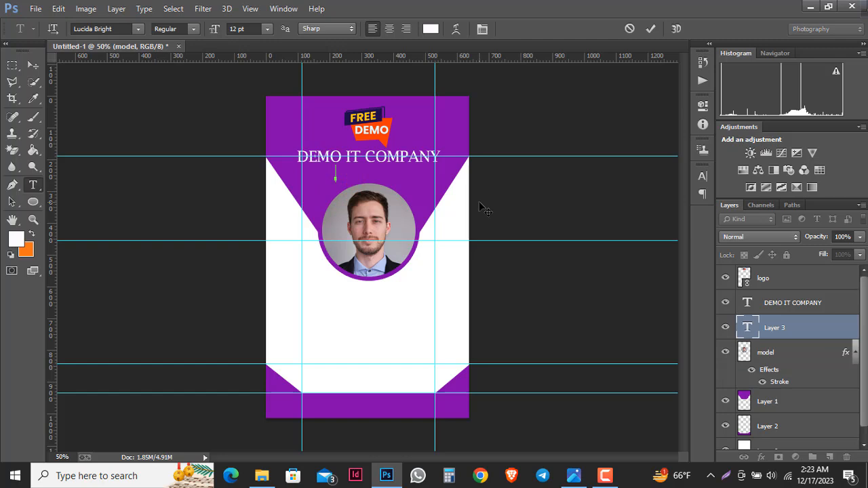
pyautogui.write('n')
pyautogui.press('BackSpace')
pyautogui.write('New You')
pyautogui.press('BackSpace')
pyautogui.write('rk')
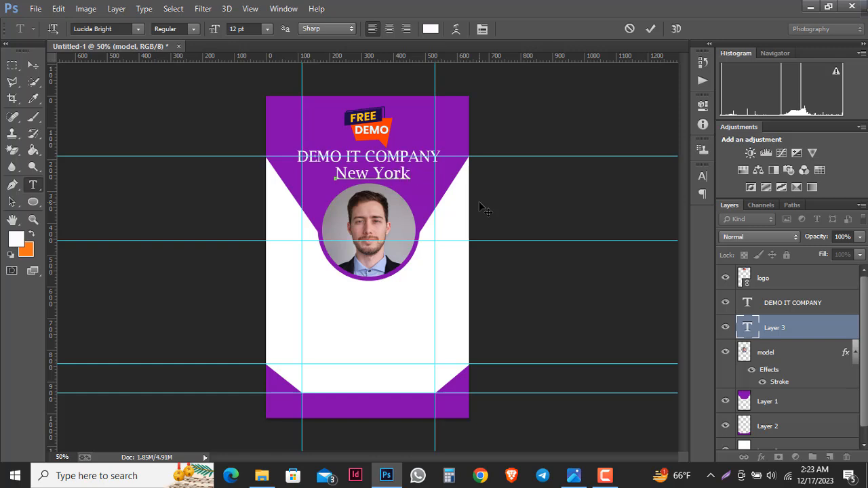
pyautogui.write(', usa')
pyautogui.press('BackSpace')
pyautogui.press('BackSpace')
pyautogui.write('SA')
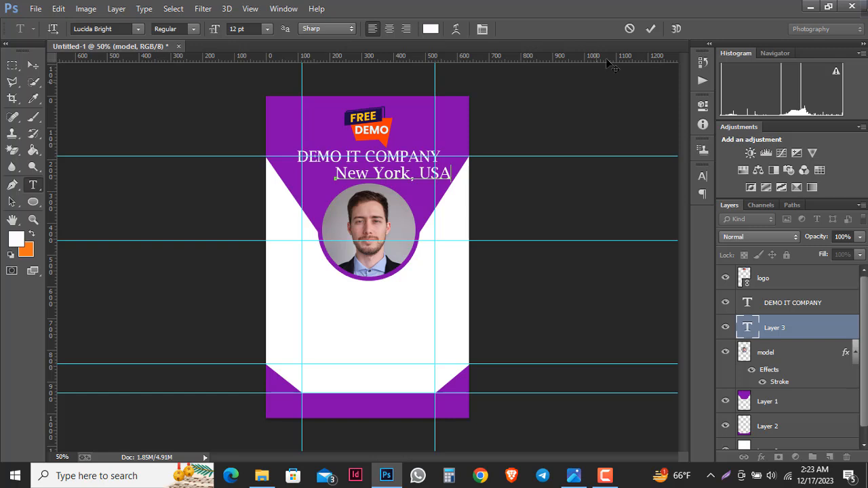
pyautogui.click(649, 29)
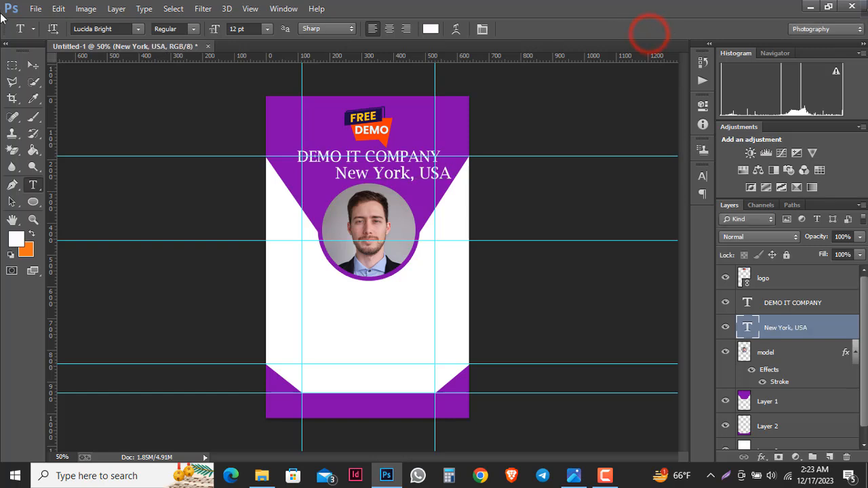
# - Scale the location text down to about 56% and centre it under the heading
pyautogui.click(33, 65)
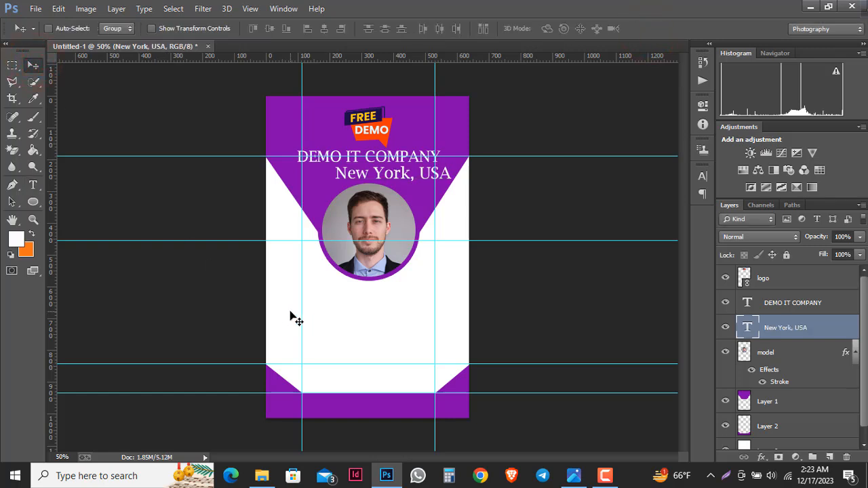
pyautogui.hotkey('ctrl', 't')
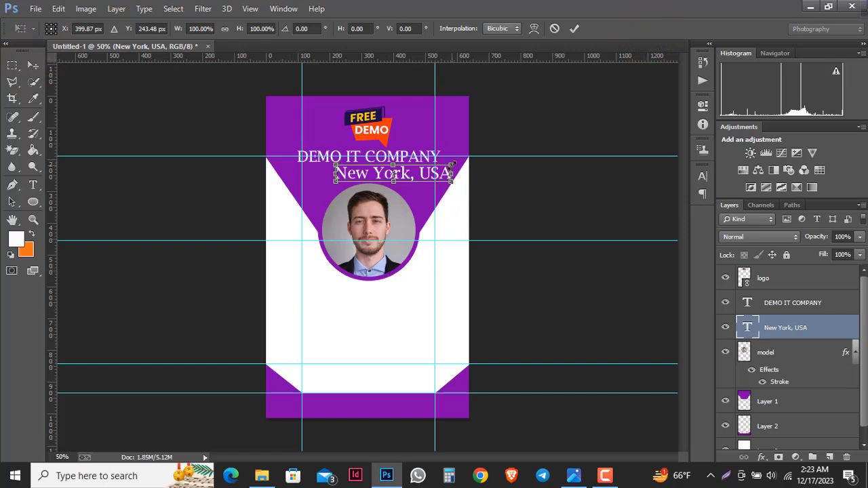
pyautogui.moveTo(451, 165); pyautogui.dragTo(363, 177)
pyautogui.click(574, 28)
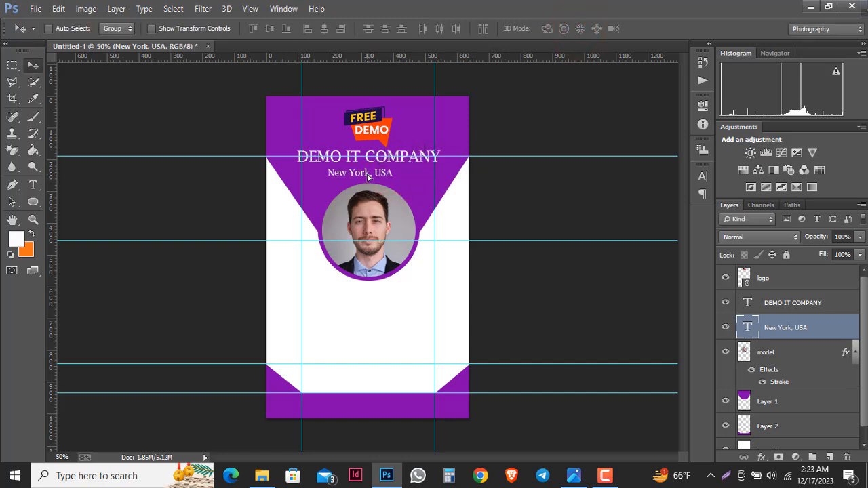
pyautogui.press('Right')
pyautogui.press('Right')
pyautogui.press('Right')
pyautogui.press('Right')
pyautogui.press('Right')
pyautogui.press('Right')
pyautogui.press('Right')
pyautogui.press('Right')
pyautogui.press('Right')
pyautogui.press('Right')
pyautogui.press('Right')
pyautogui.press('Right')
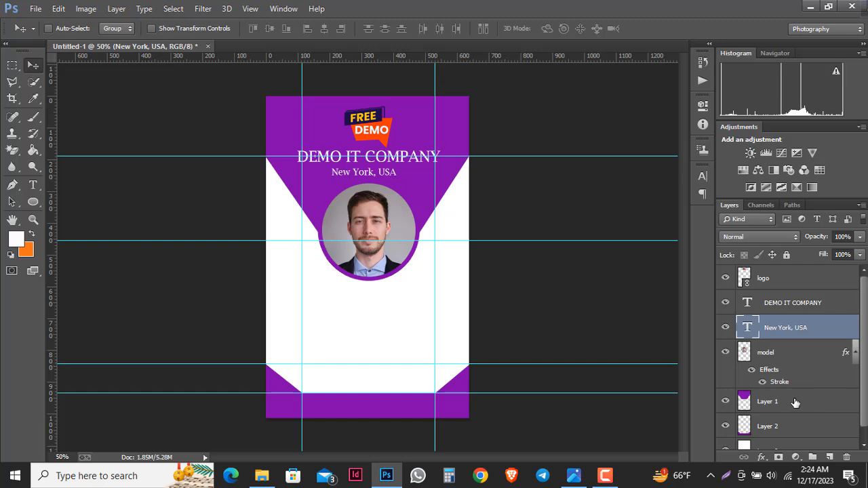
pyautogui.scroll(-1, 795, 402)
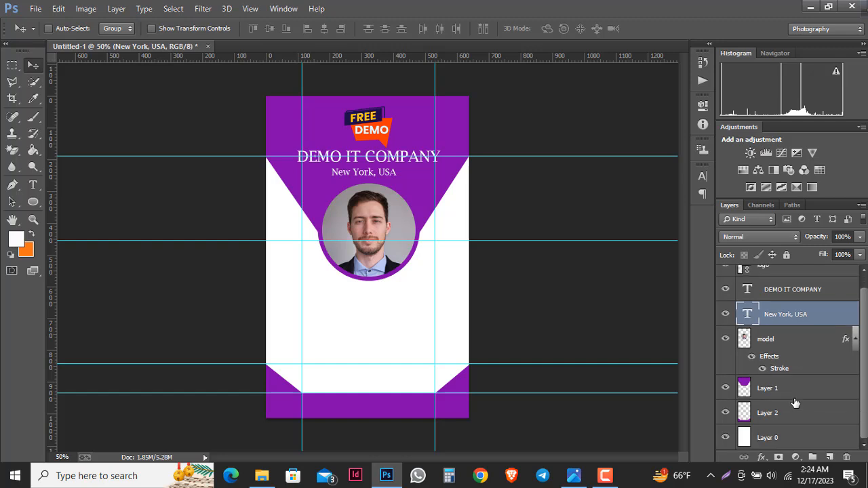
# - Sample the DEMO badge's red-orange (f23903) as a working colour
pyautogui.click(784, 399)
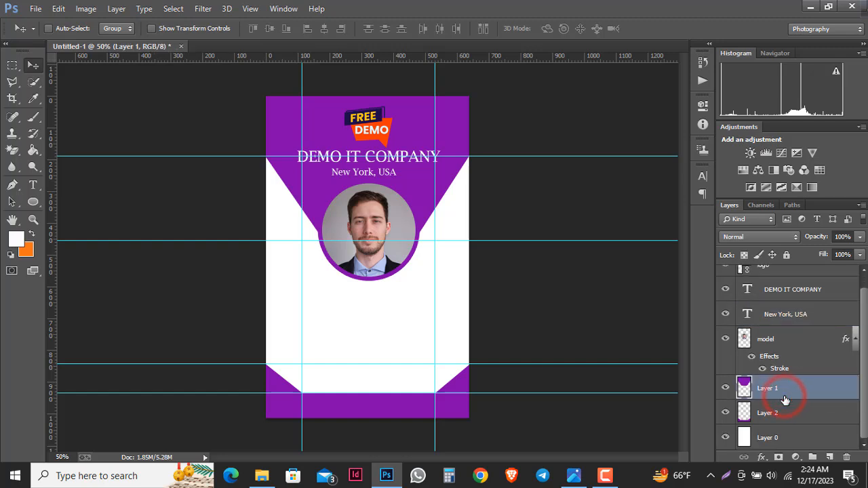
pyautogui.click(804, 344)
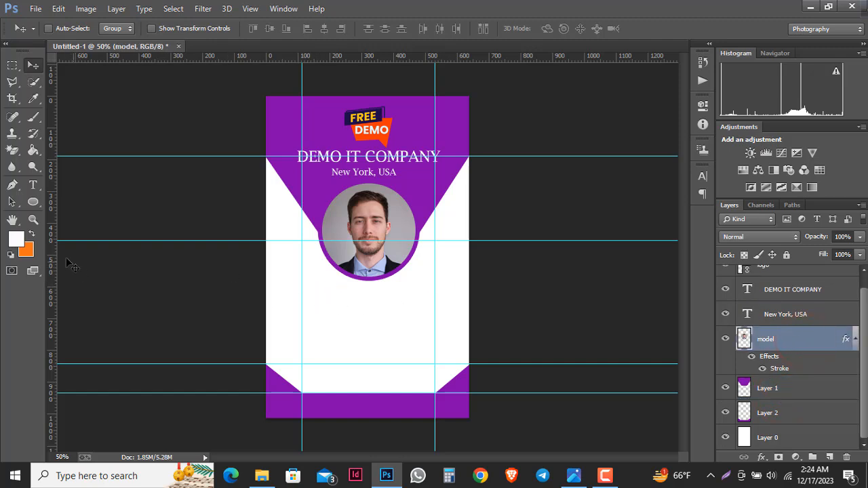
pyautogui.click(31, 234)
pyautogui.click(16, 239)
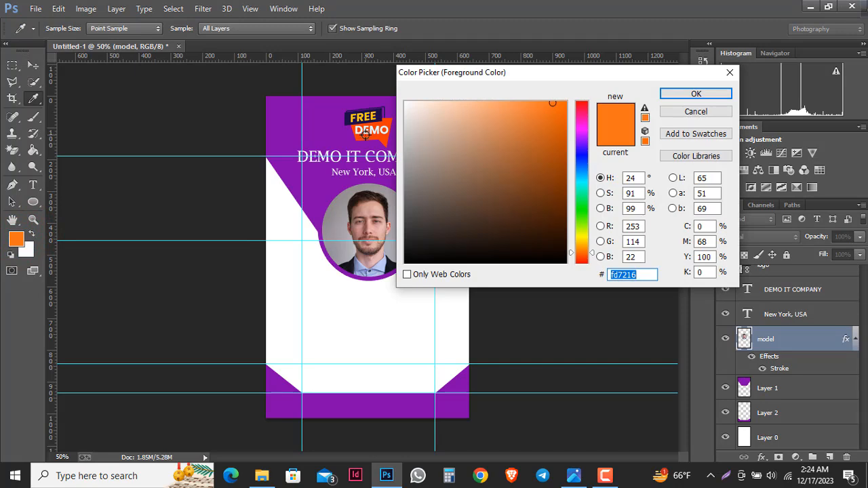
pyautogui.click(365, 135)
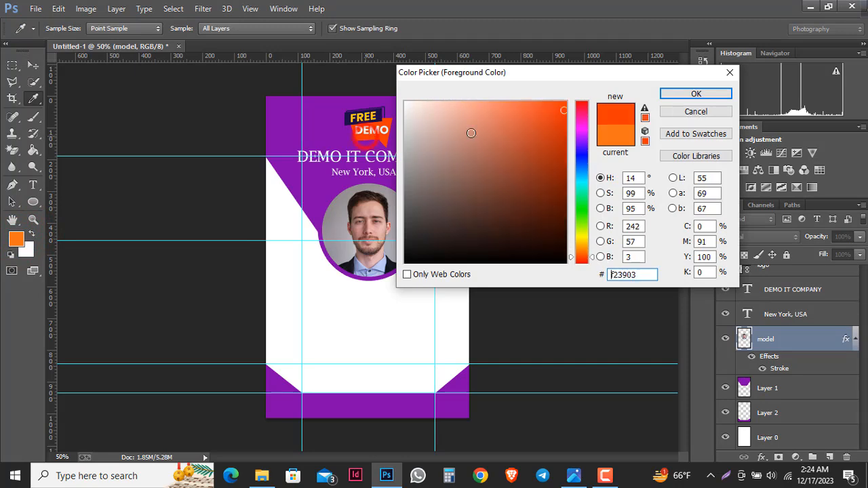
pyautogui.click(698, 92)
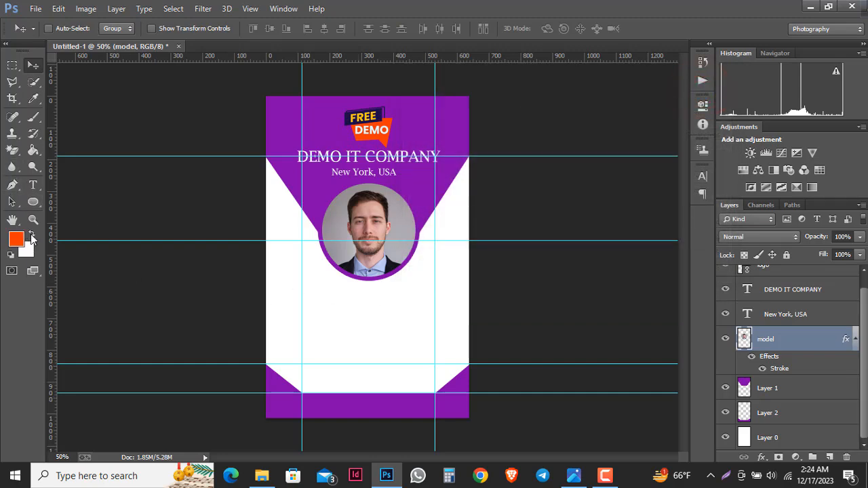
# - Set the other colour to near-black 020202, leaving red-orange as foreground
pyautogui.click(31, 234)
pyautogui.click(15, 237)
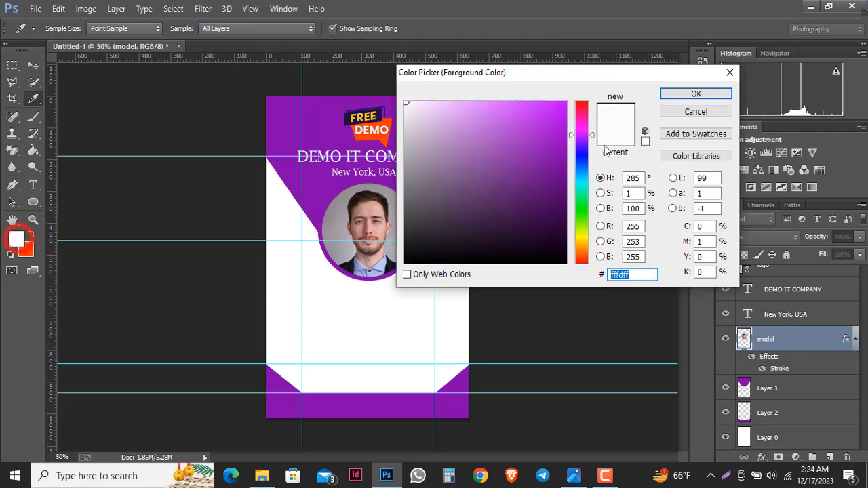
pyautogui.click(405, 262)
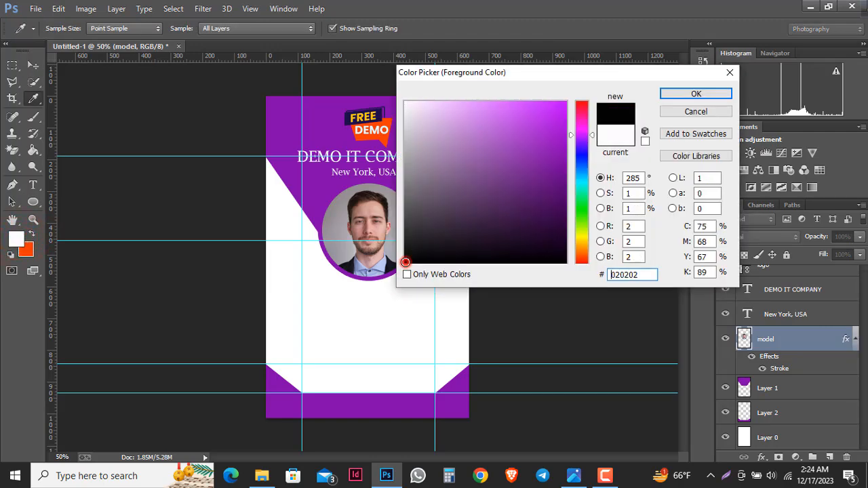
pyautogui.press('v')
pyautogui.click(694, 94)
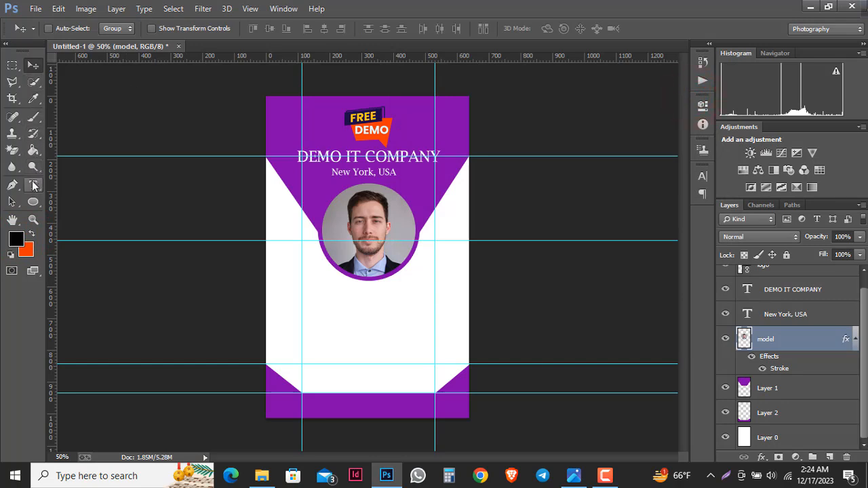
pyautogui.click(31, 235)
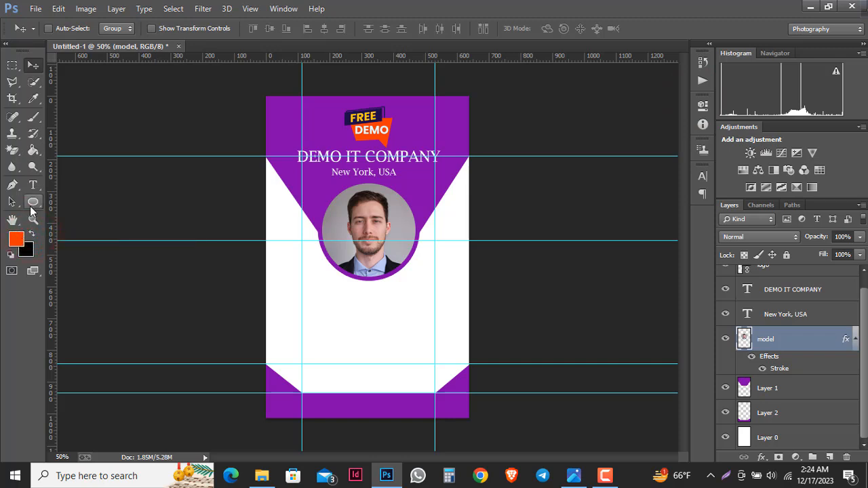
# - Draw a 418 × 71 px orange rounded rectangle with 10 px corners below the photo
pyautogui.click(31, 205)
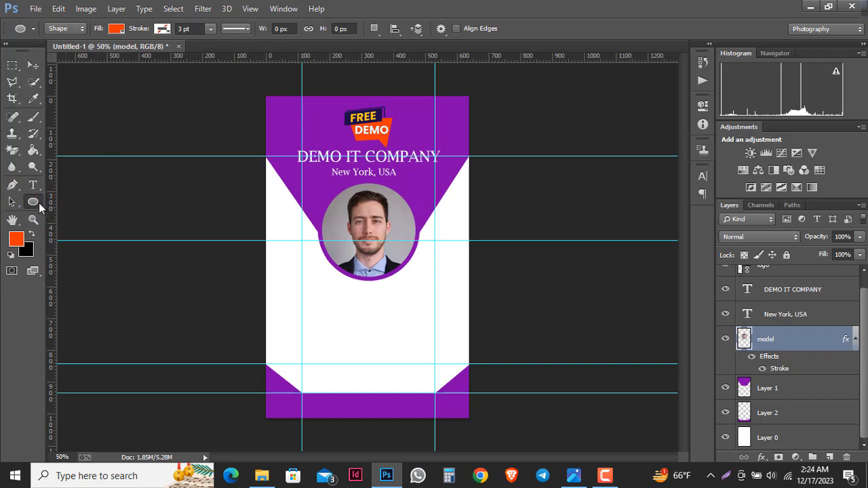
pyautogui.rightClick(39, 202)
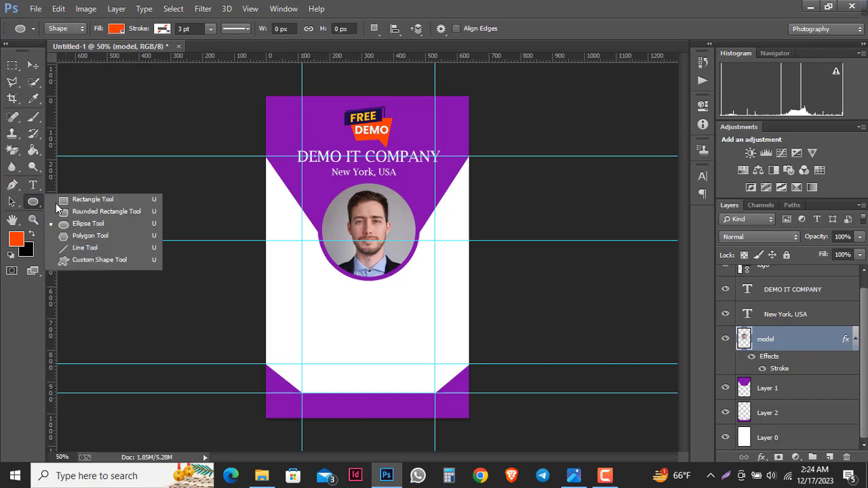
pyautogui.click(109, 212)
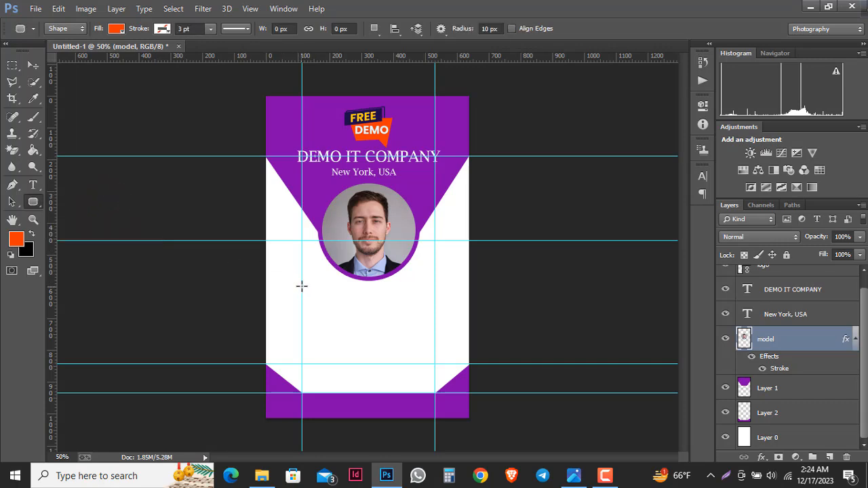
pyautogui.moveTo(301, 285); pyautogui.dragTo(434, 307)
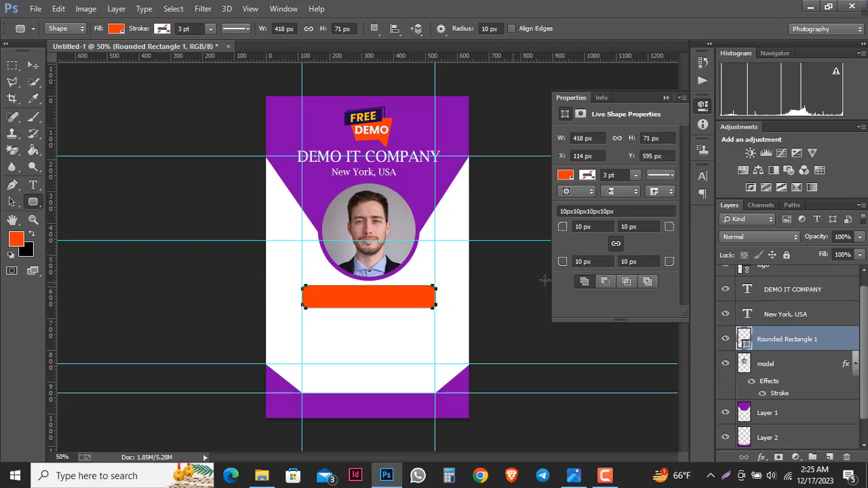
pyautogui.click(664, 98)
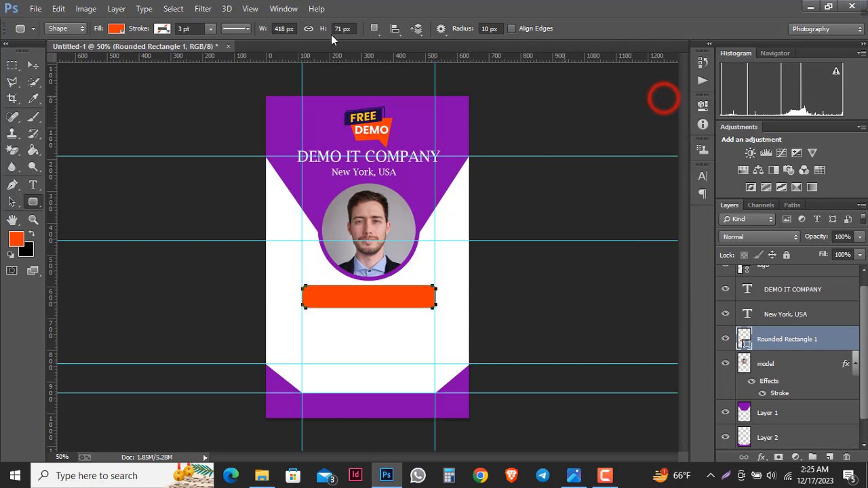
pyautogui.click(33, 66)
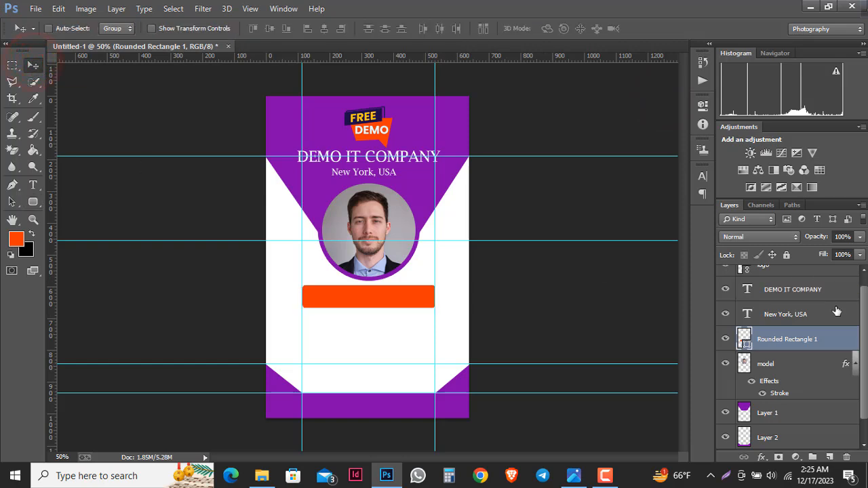
pyautogui.press('Up')
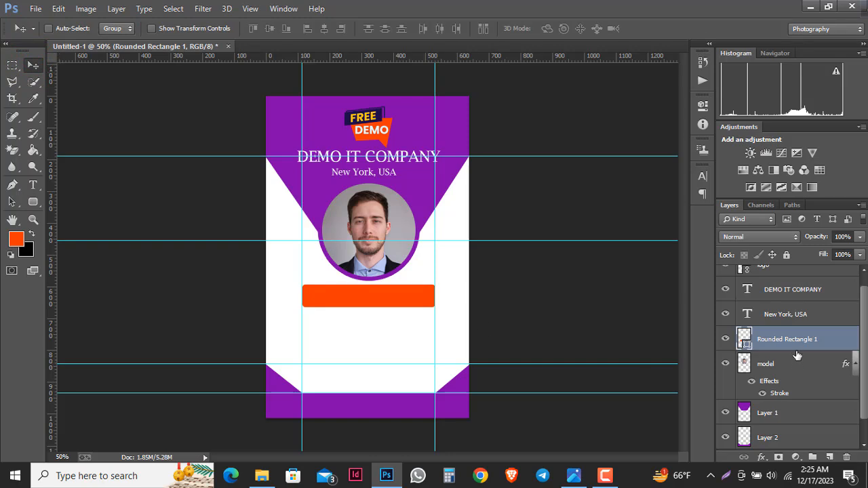
# - Rasterize the orange rounded rectangle layer
pyautogui.click(34, 185)
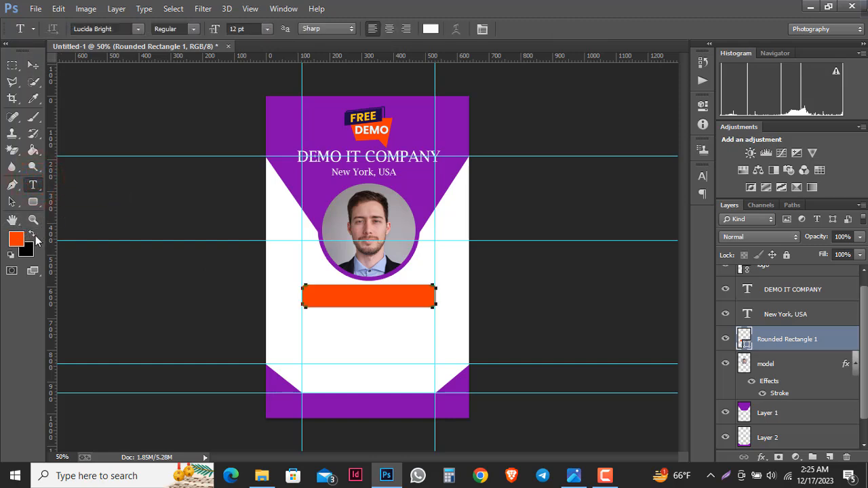
pyautogui.click(326, 295)
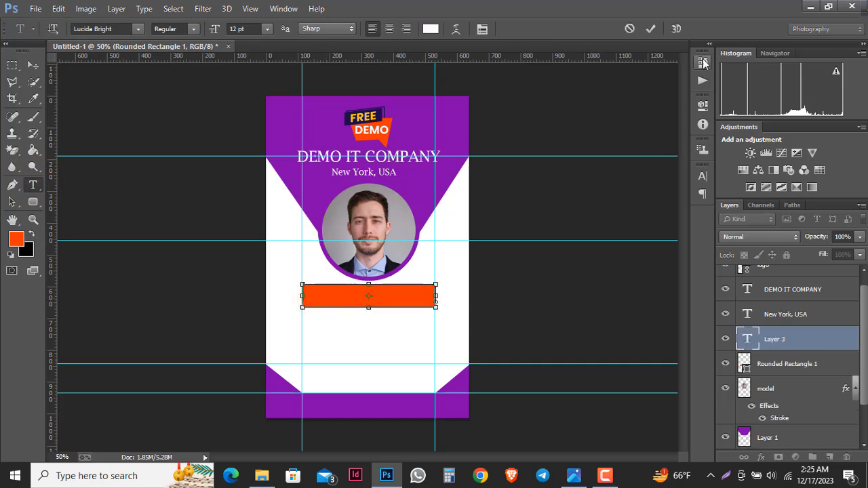
pyautogui.click(650, 28)
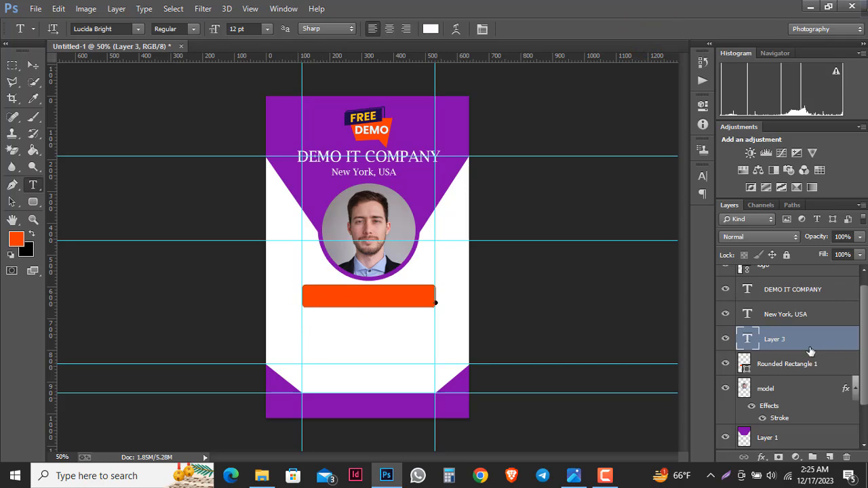
pyautogui.rightClick(773, 364)
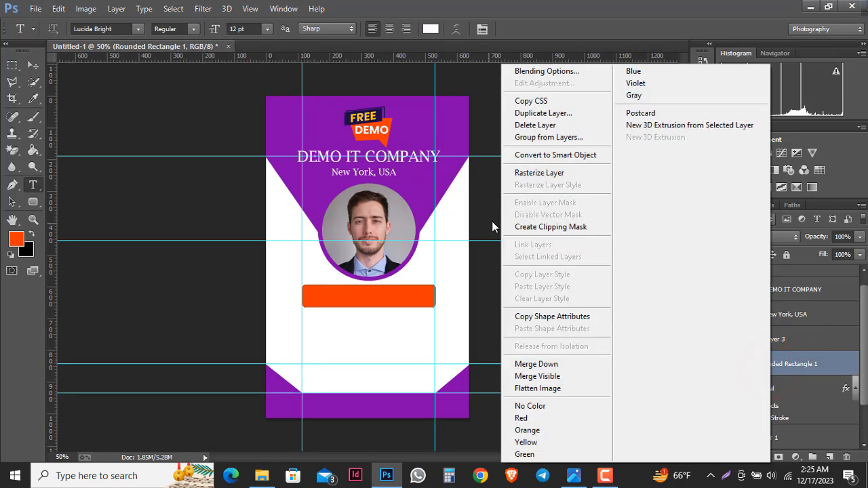
pyautogui.click(550, 172)
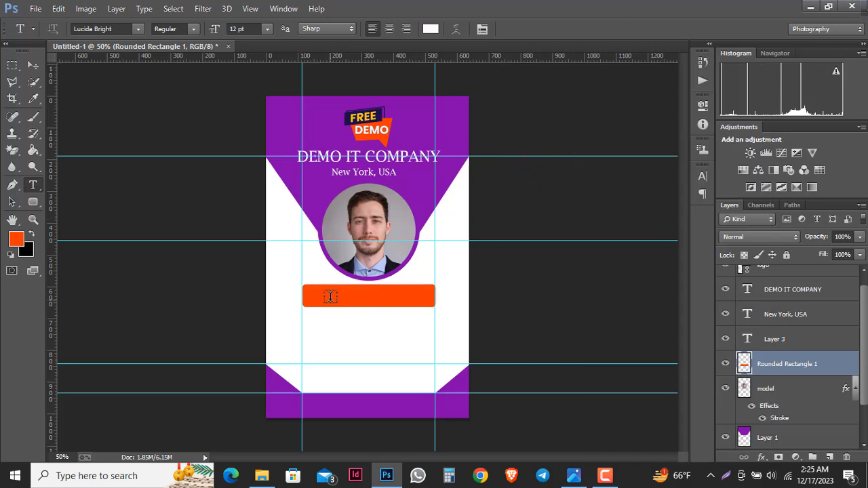
# - Type 'ID Number: 77787' in white on the orange bar
pyautogui.click(330, 299)
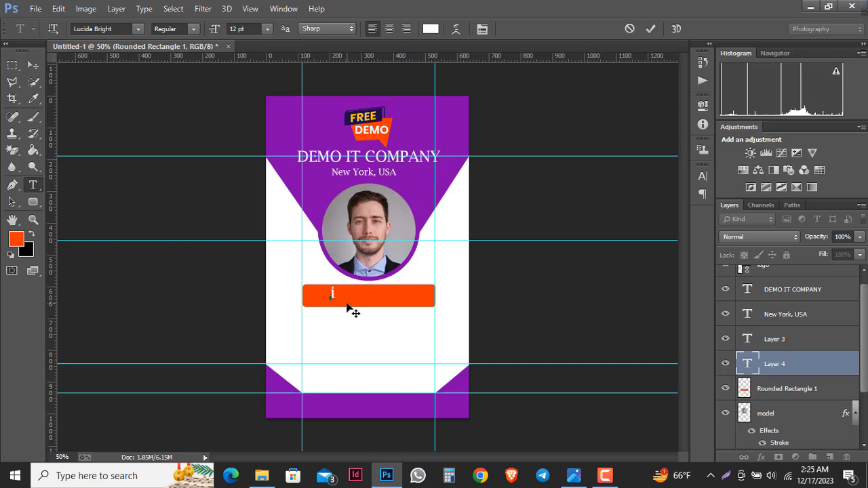
pyautogui.write('ID NUMBER')
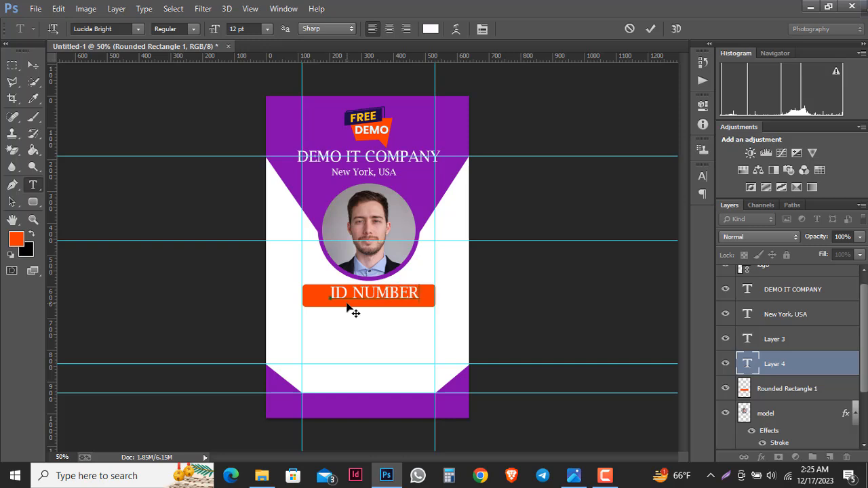
pyautogui.press('BackSpace')
pyautogui.press('BackSpace')
pyautogui.press('BackSpace')
pyautogui.press('BackSpace')
pyautogui.press('BackSpace')
pyautogui.write('umber: 7')
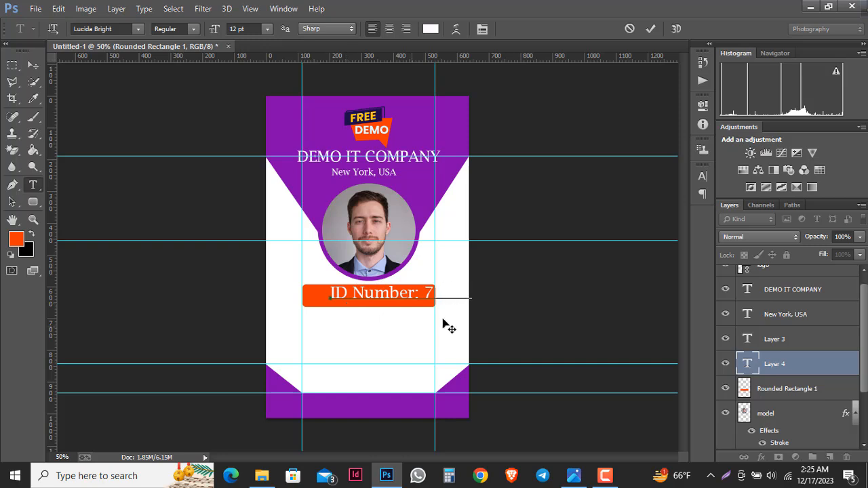
pyautogui.click(650, 28)
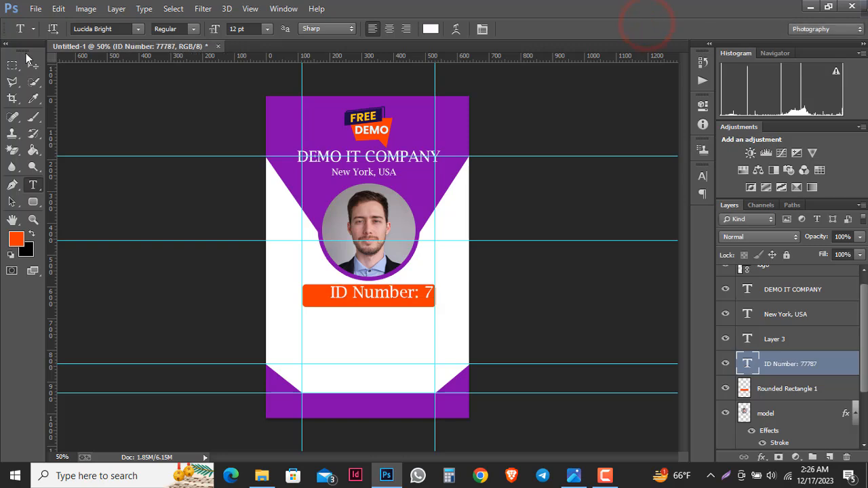
# - Scale the ID number text down and centre it inside the orange bar
pyautogui.click(32, 64)
pyautogui.moveTo(363, 293); pyautogui.dragTo(338, 299)
pyautogui.hotkey('ctrl', 't')
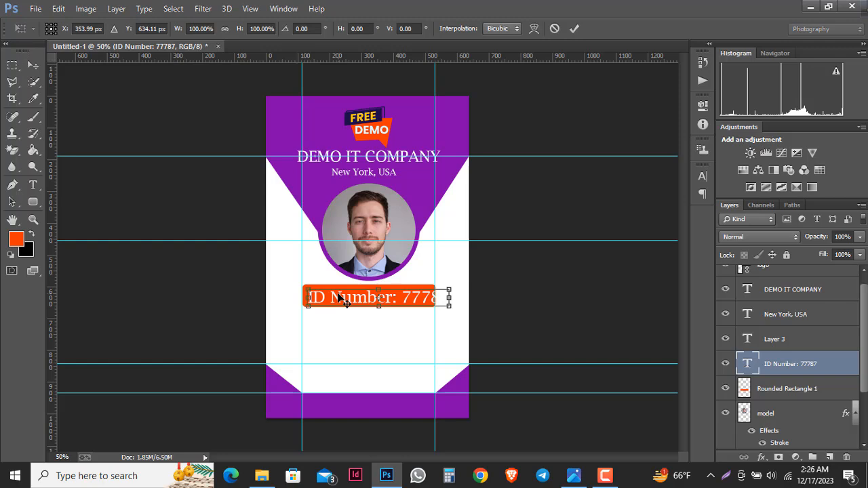
pyautogui.moveTo(448, 306); pyautogui.dragTo(432, 306)
pyautogui.click(576, 30)
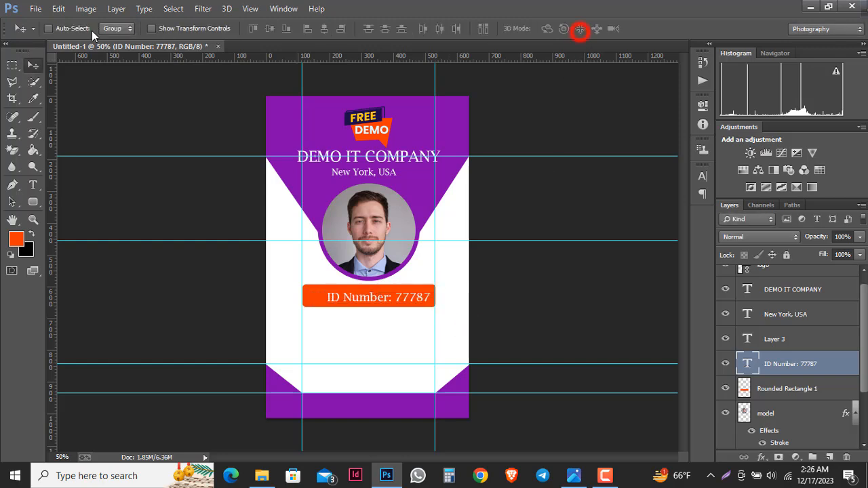
pyautogui.press('Up')
pyautogui.press('Up')
pyautogui.press('Up')
pyautogui.press('Up')
pyautogui.press('Left')
pyautogui.press('Left')
pyautogui.press('Left')
pyautogui.press('Left')
pyautogui.press('Left')
pyautogui.press('Left')
pyautogui.press('Left')
pyautogui.press('Left')
pyautogui.press('Left')
pyautogui.press('Left')
pyautogui.press('Left')
pyautogui.press('Left')
pyautogui.press('Left')
pyautogui.press('Left')
pyautogui.press('Left')
pyautogui.press('Left')
pyautogui.press('Left')
pyautogui.press('Left')
pyautogui.press('Left')
pyautogui.press('Left')
pyautogui.press('Left')
pyautogui.press('Left')
pyautogui.press('Left')
pyautogui.press('Left')
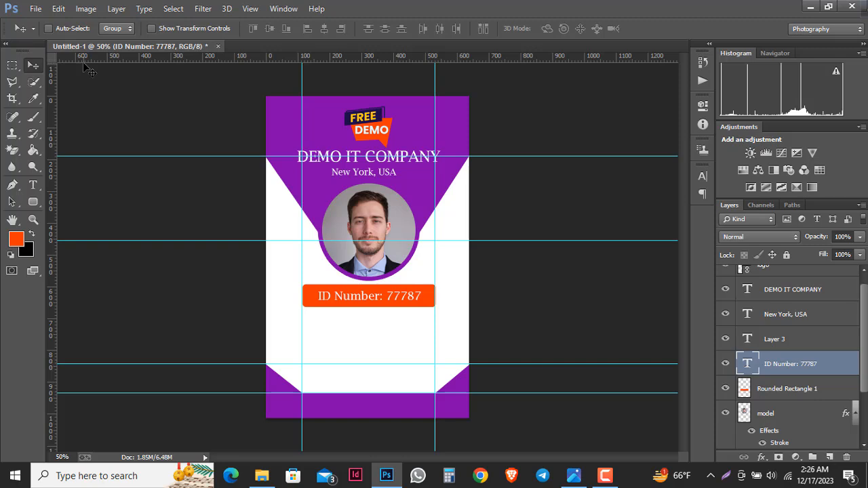
# - Type black 'Name:', 'Post:', 'Blood Group:' and 'Mobile:' labels below the ID bar
pyautogui.click(790, 389)
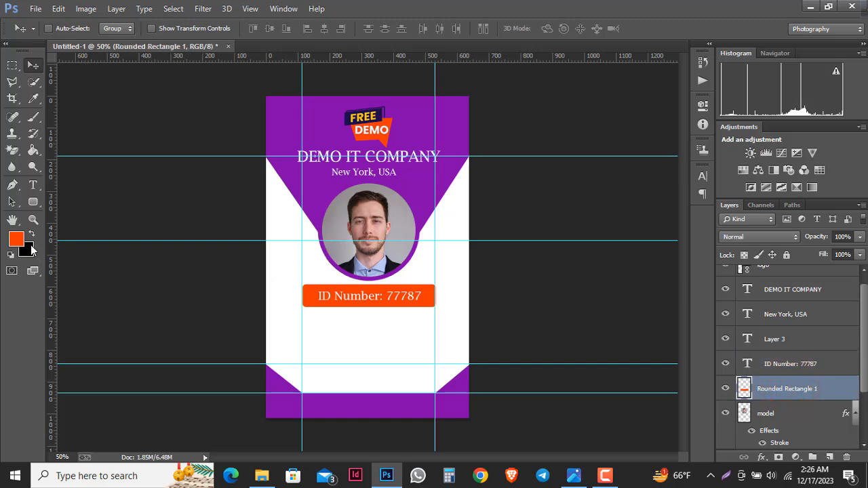
pyautogui.click(35, 185)
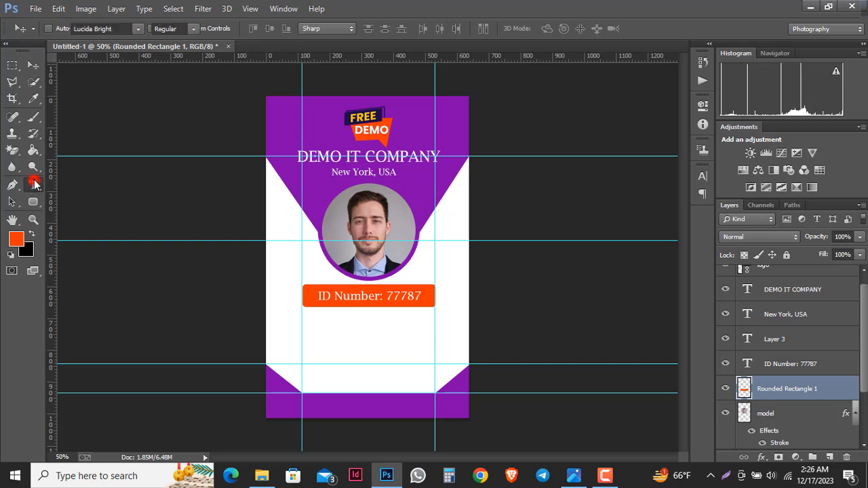
pyautogui.click(302, 327)
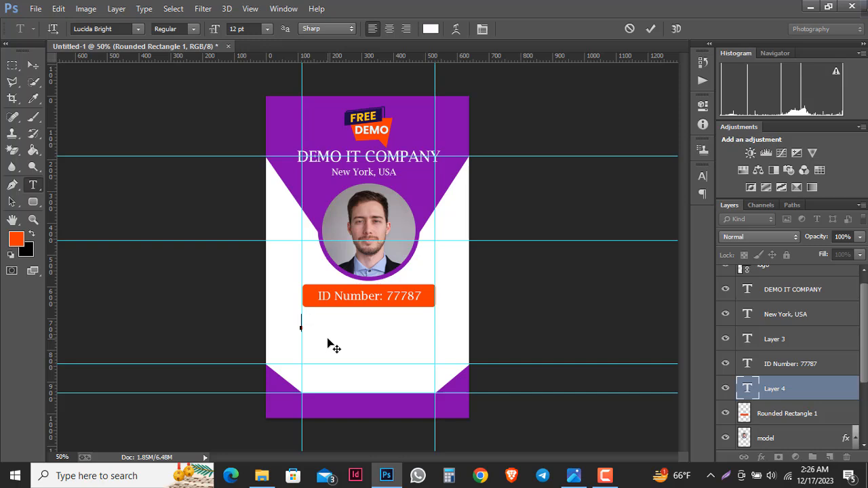
pyautogui.click(31, 233)
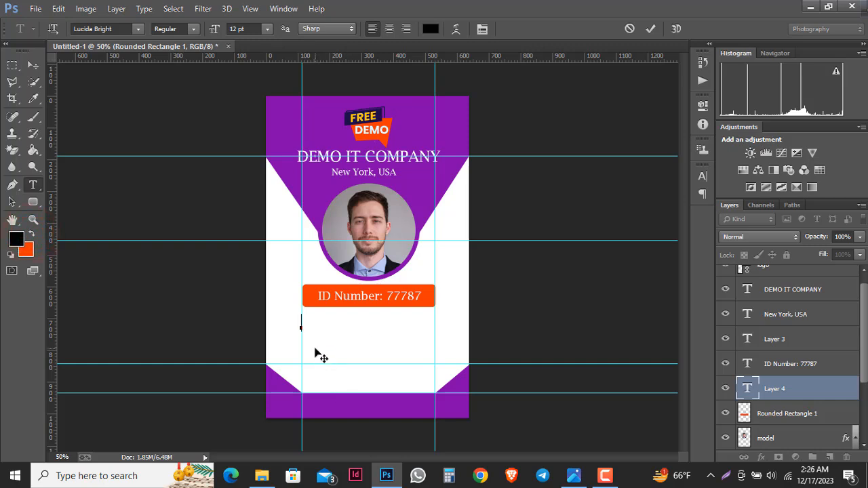
pyautogui.write('Name:')
pyautogui.press('Return')
pyautogui.write('Post: Blood Group')
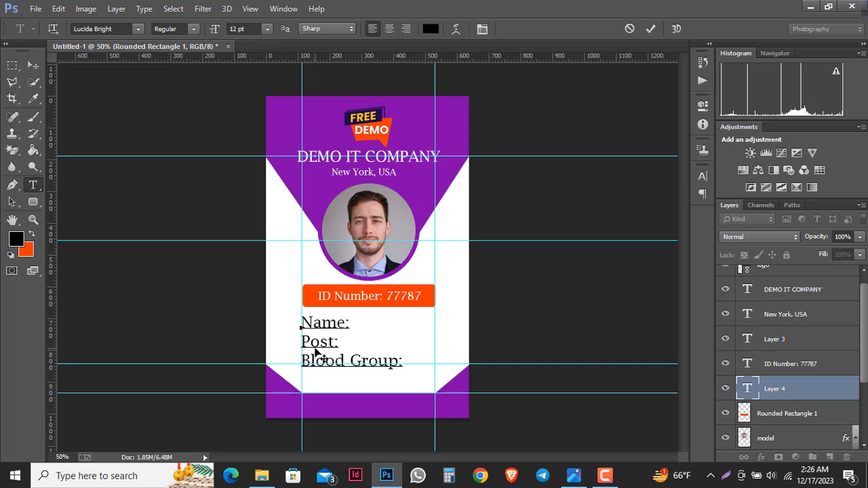
pyautogui.press('Return')
pyautogui.write('Mobile:')
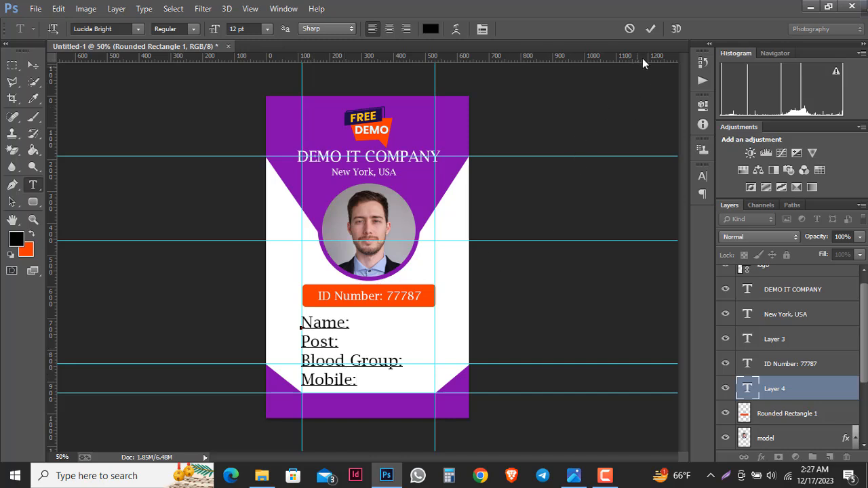
pyautogui.click(650, 29)
# - Scale the detail labels block down to 93.38%
pyautogui.click(34, 66)
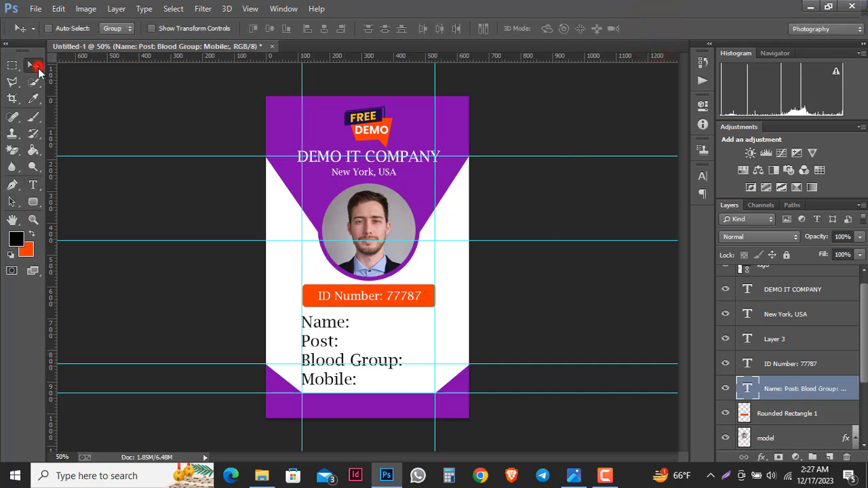
pyautogui.hotkey('ctrl', 't')
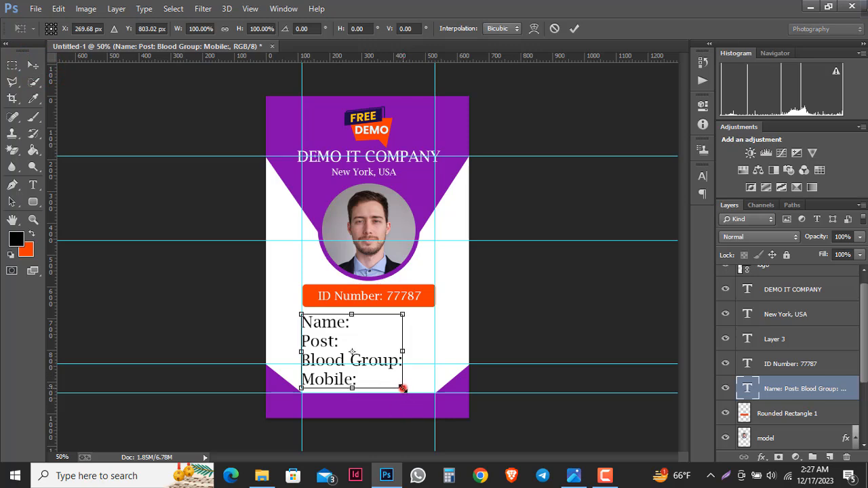
pyautogui.moveTo(402, 388); pyautogui.dragTo(400, 385)
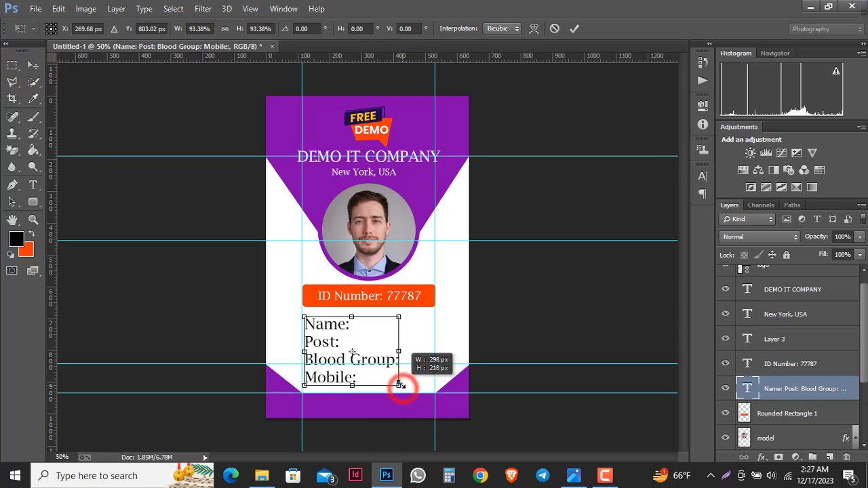
pyautogui.click(573, 28)
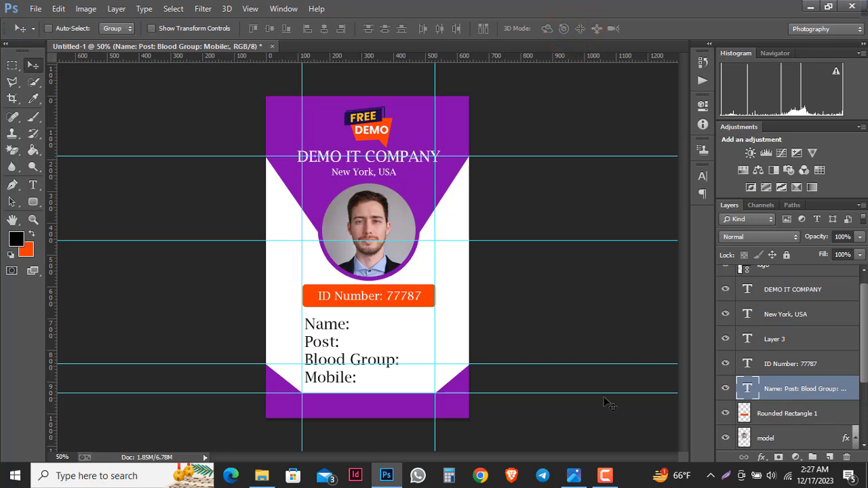
# - Type a Gmail contact line with the e-mail address in the purple footer and colour it white
pyautogui.click(33, 185)
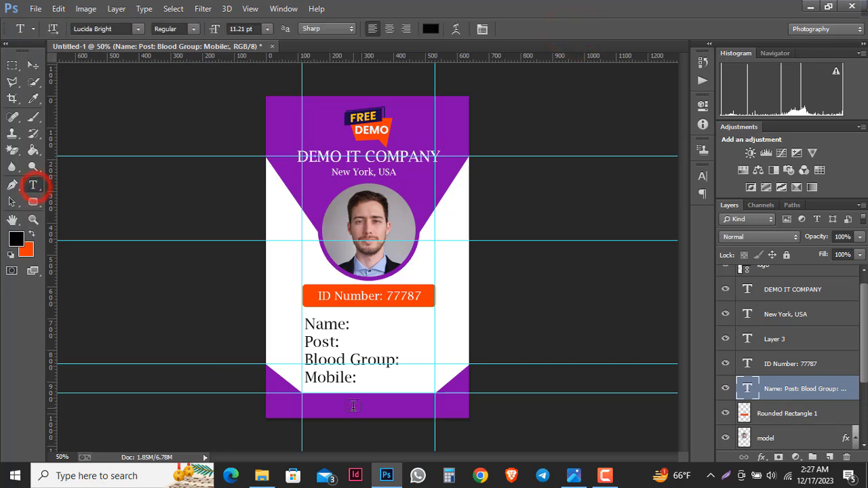
pyautogui.click(318, 406)
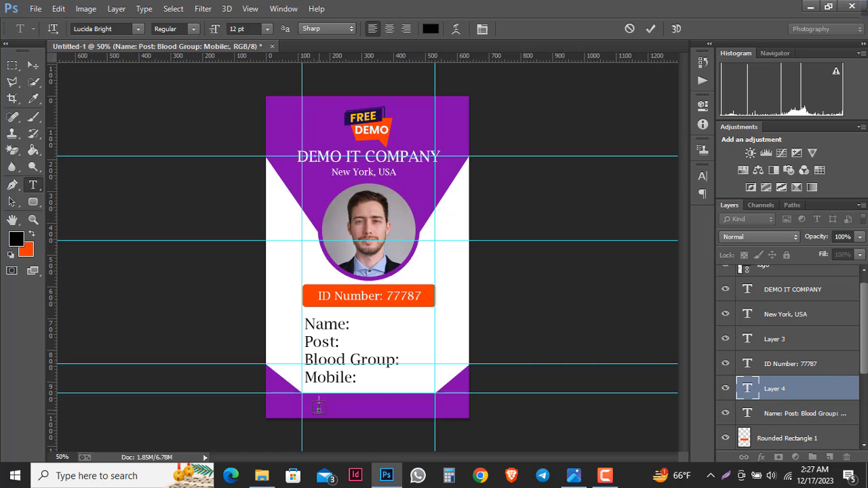
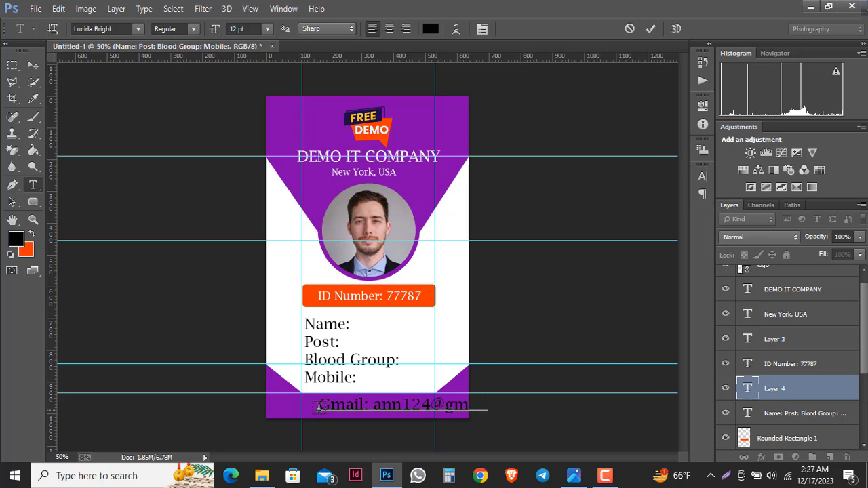
pyautogui.click(649, 28)
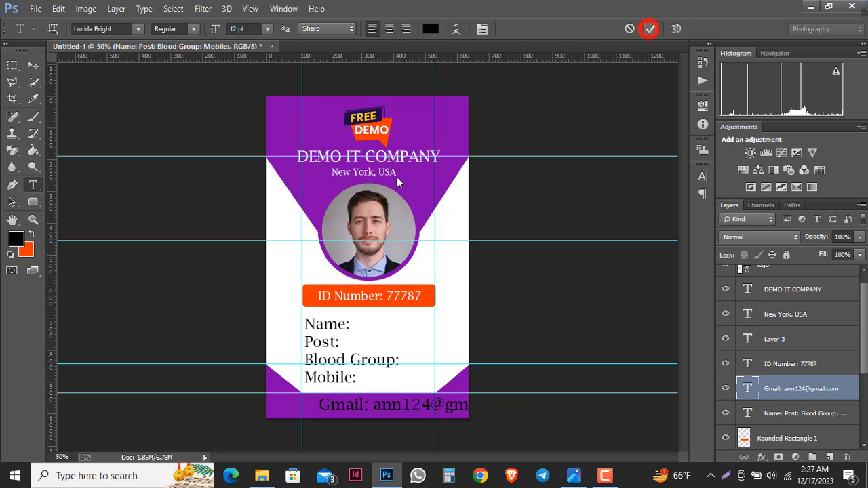
pyautogui.click(431, 29)
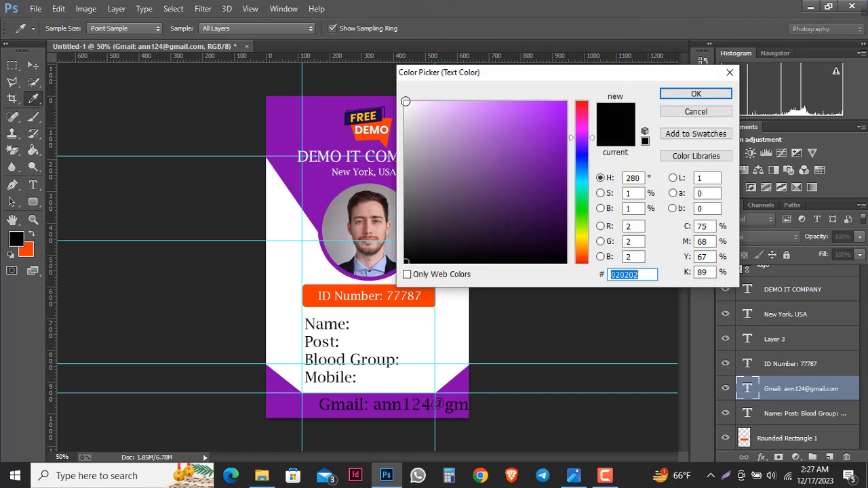
pyautogui.click(405, 101)
pyautogui.click(695, 94)
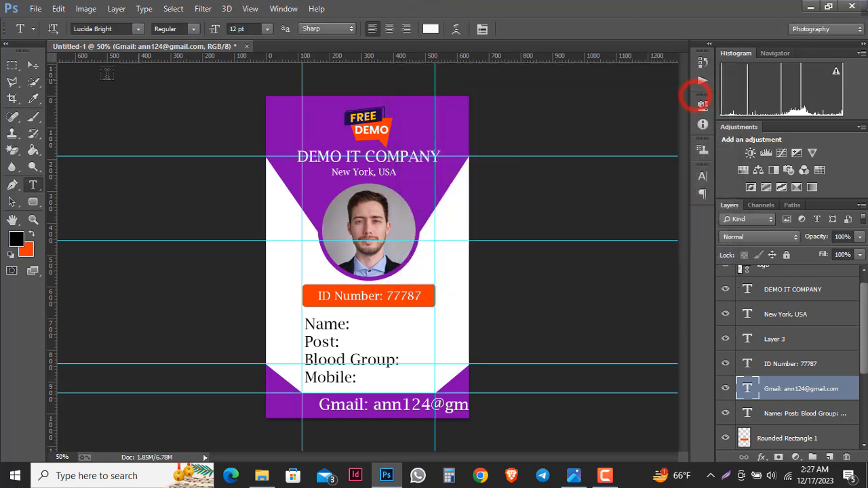
# - Scale the Gmail line to about 72% and centre it in the footer band
pyautogui.click(33, 65)
pyautogui.moveTo(381, 406); pyautogui.dragTo(337, 412)
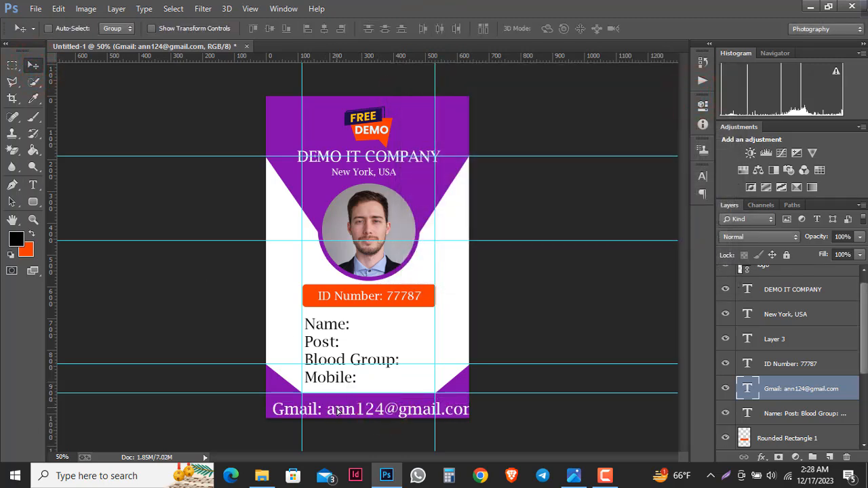
pyautogui.hotkey('ctrl', 't')
pyautogui.moveTo(480, 419); pyautogui.dragTo(472, 381)
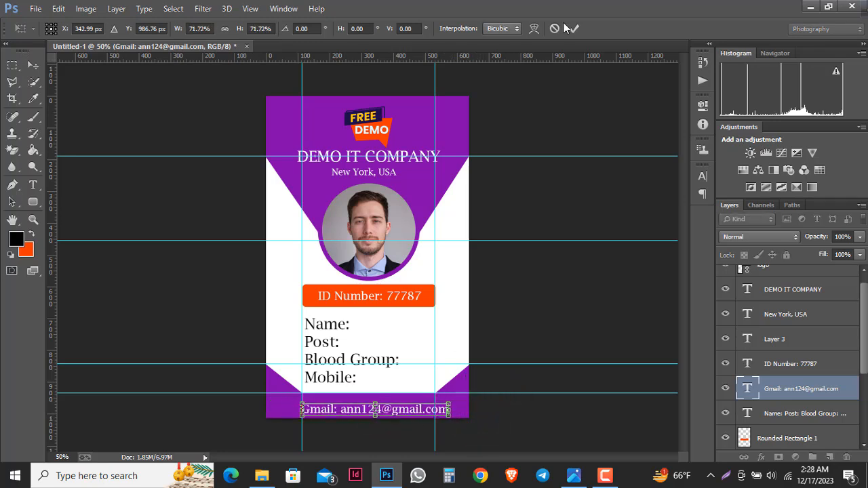
pyautogui.click(574, 28)
pyautogui.moveTo(392, 415); pyautogui.dragTo(387, 411)
pyautogui.press('Left')
pyautogui.press('Left')
pyautogui.press('Left')
pyautogui.press('Left')
pyautogui.press('Left')
pyautogui.press('Left')
pyautogui.press('Left')
pyautogui.press('Left')
pyautogui.press('Left')
pyautogui.press('Left')
pyautogui.press('Up')
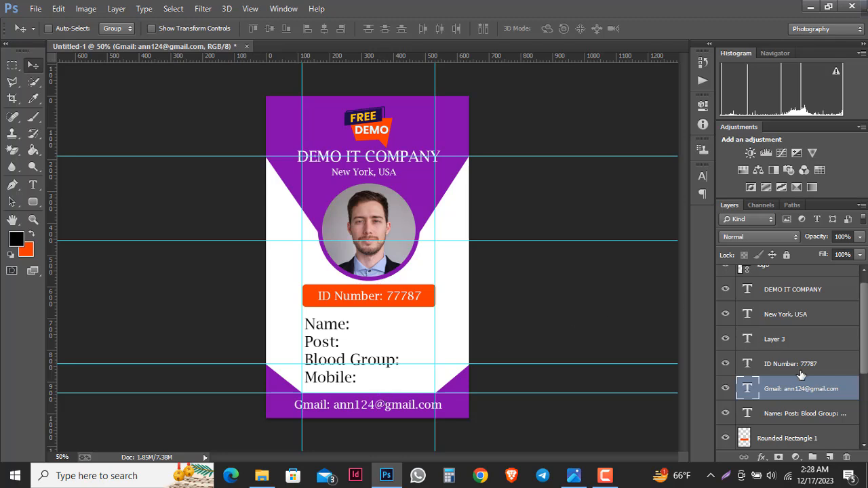
pyautogui.scroll(-3, 793, 376)
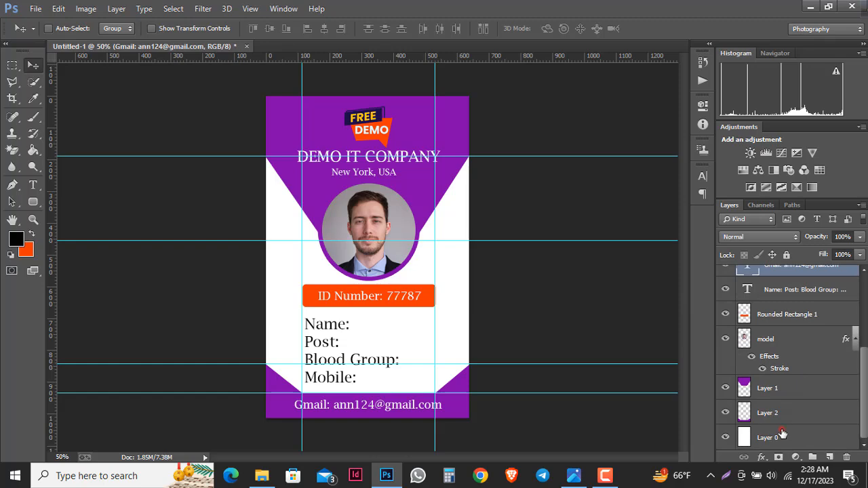
# - Merge visible layers from Layer 0, then flatten the image into a single Background layer
pyautogui.click(781, 432)
pyautogui.rightClick(782, 433)
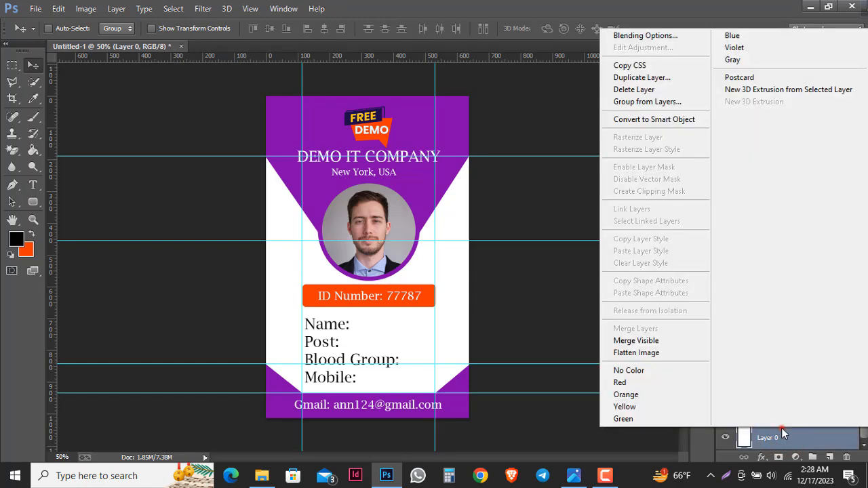
pyautogui.click(781, 432)
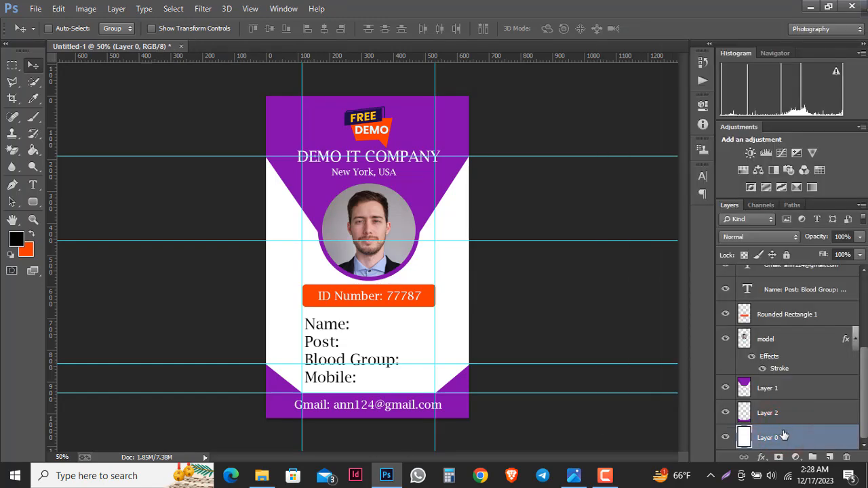
pyautogui.rightClick(782, 434)
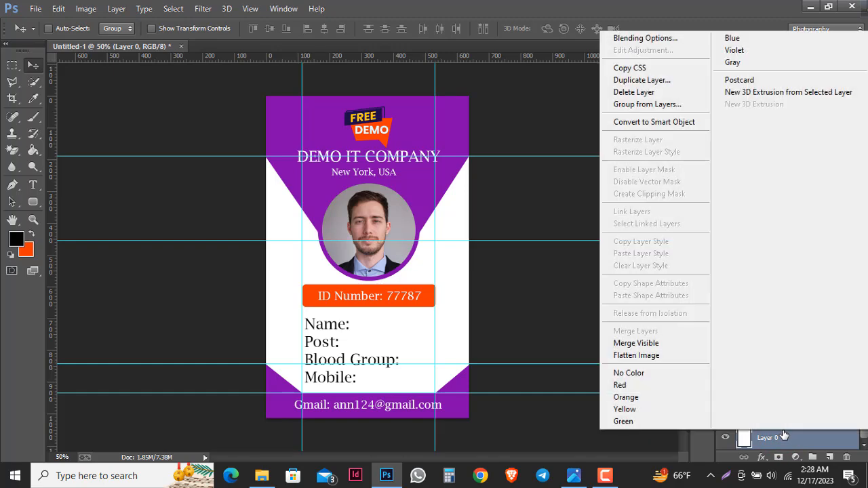
pyautogui.click(655, 344)
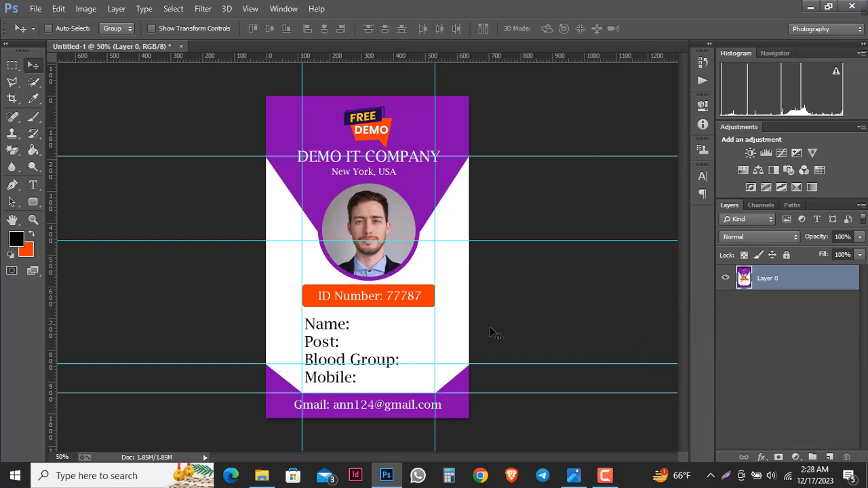
pyautogui.rightClick(804, 279)
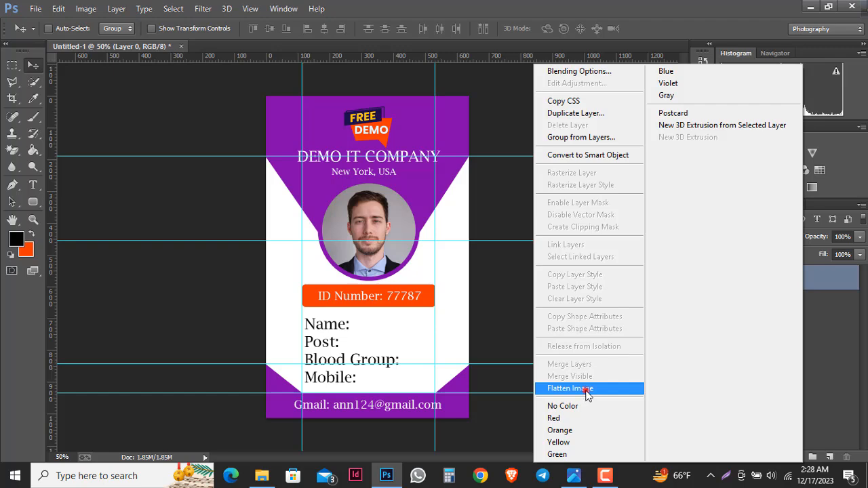
pyautogui.click(587, 394)
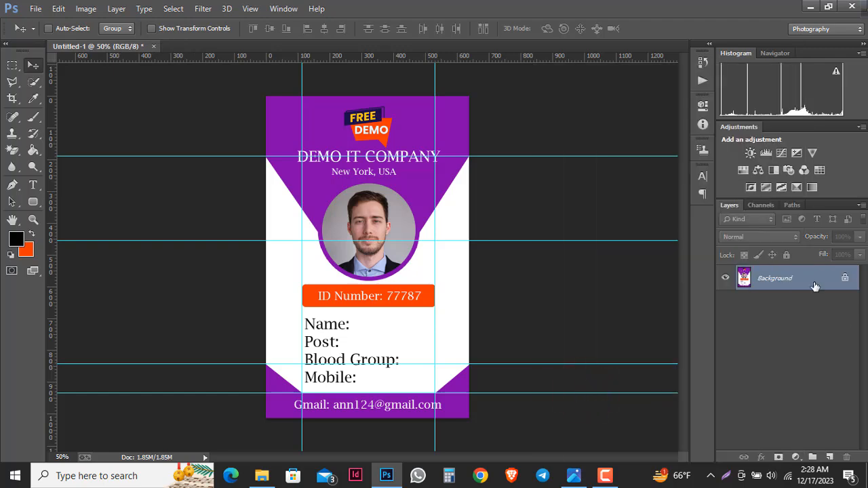
# - Save the card as a copy named 'Id front' in Photoshop PDF format, accepting the PDF settings
pyautogui.click(38, 6)
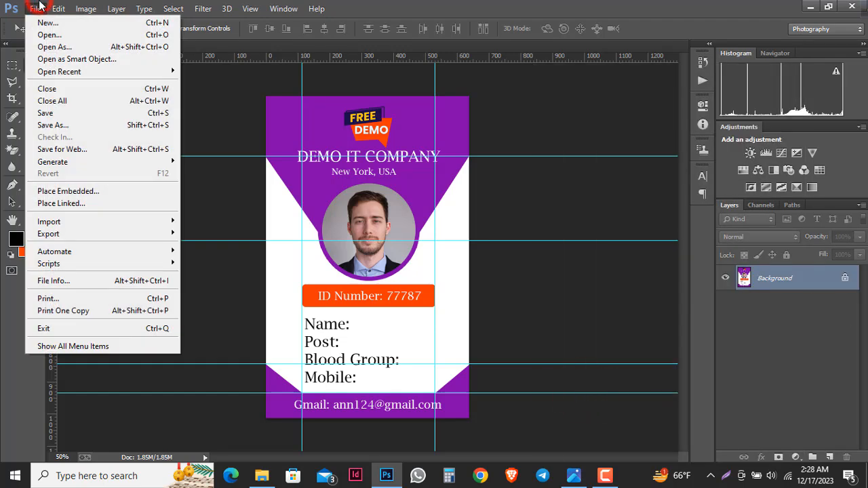
pyautogui.click(83, 126)
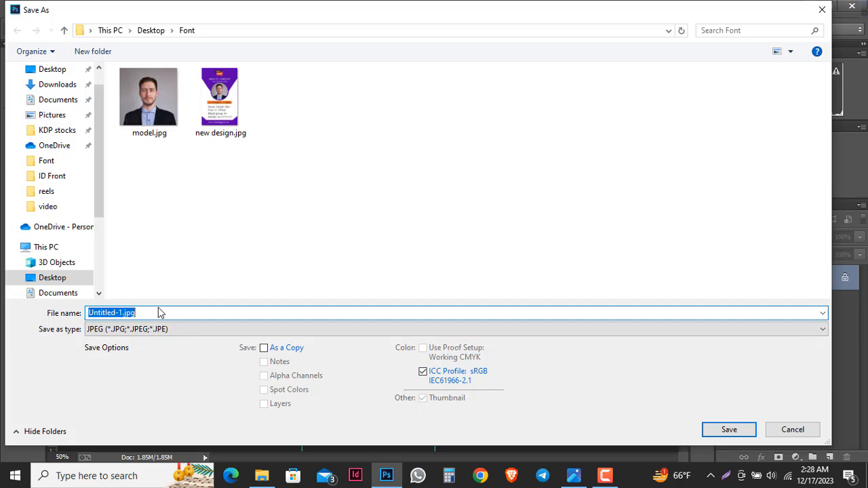
pyautogui.write('Id')
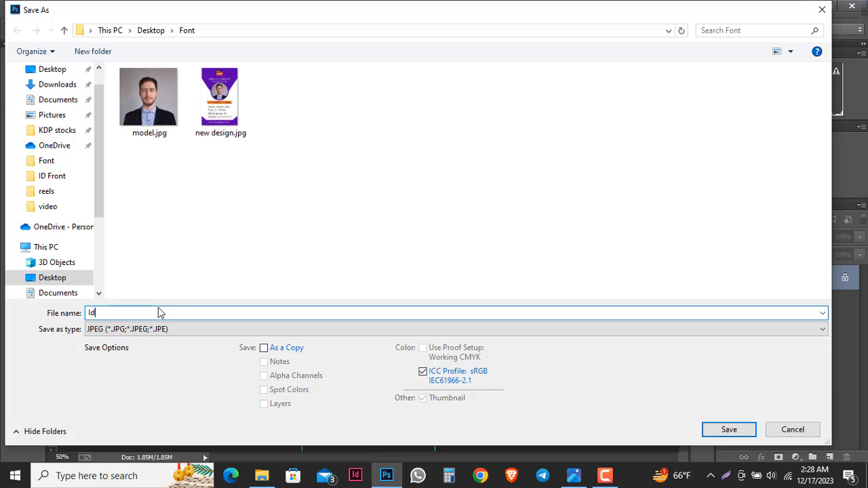
pyautogui.write(' front')
pyautogui.click(160, 329)
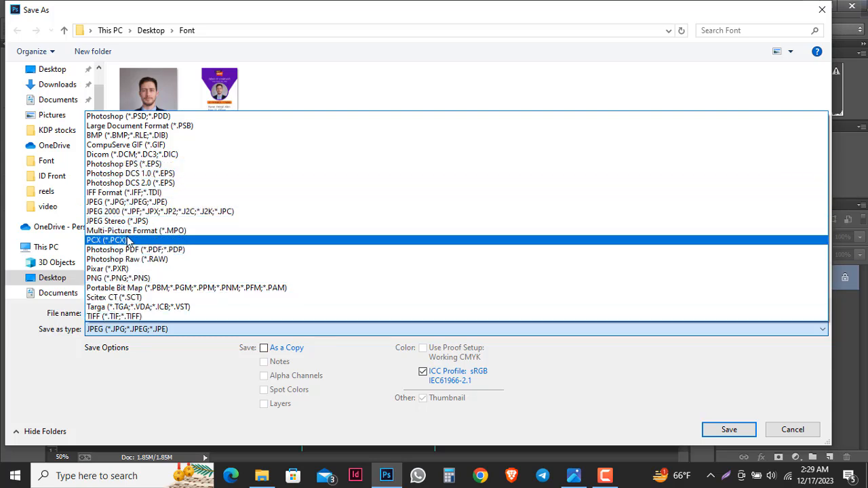
pyautogui.click(132, 201)
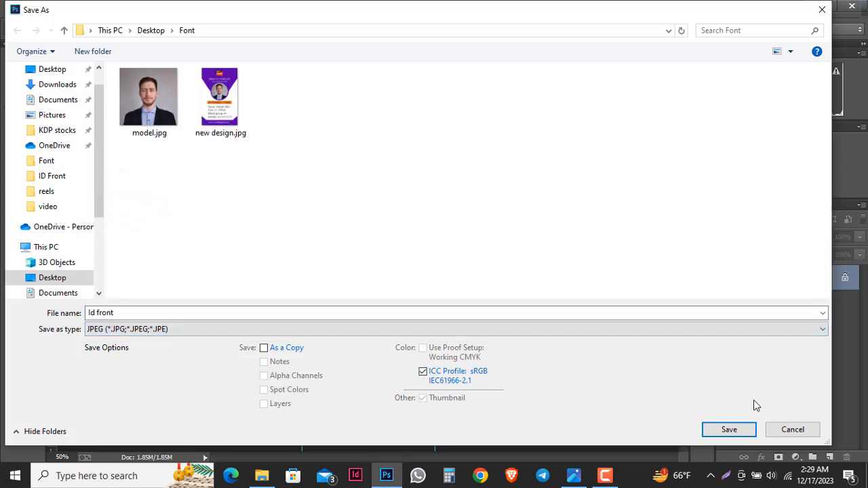
pyautogui.click(147, 329)
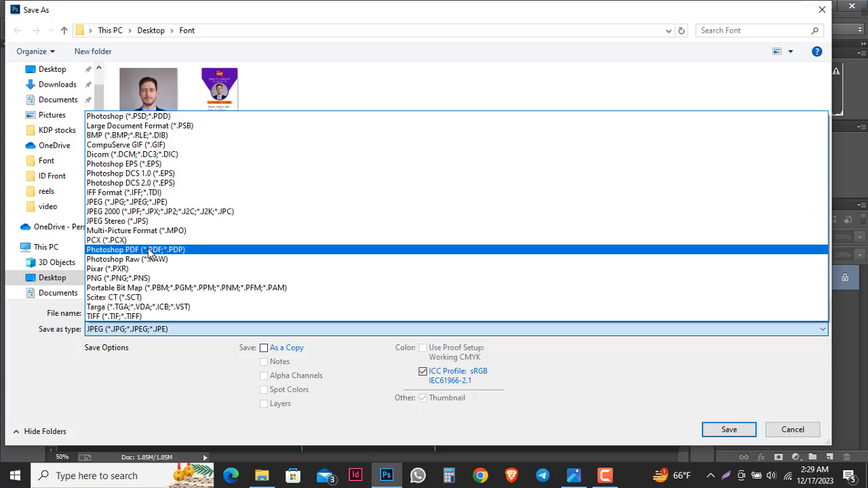
pyautogui.click(149, 250)
pyautogui.click(265, 348)
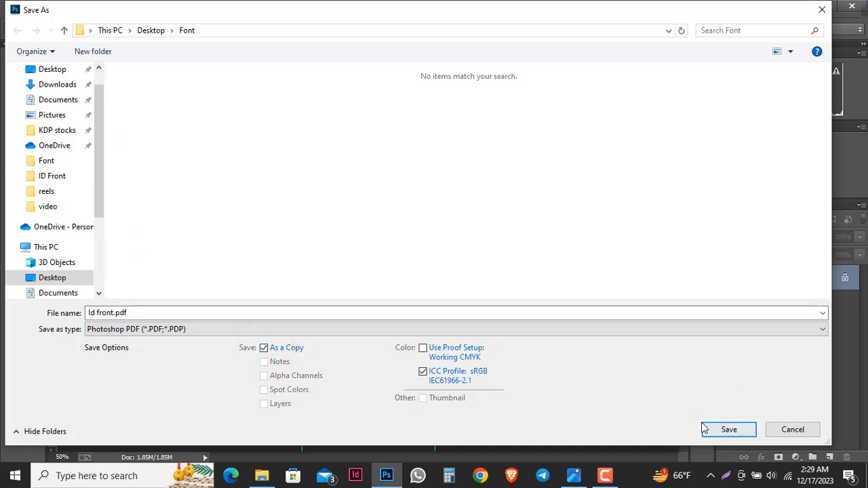
pyautogui.click(726, 430)
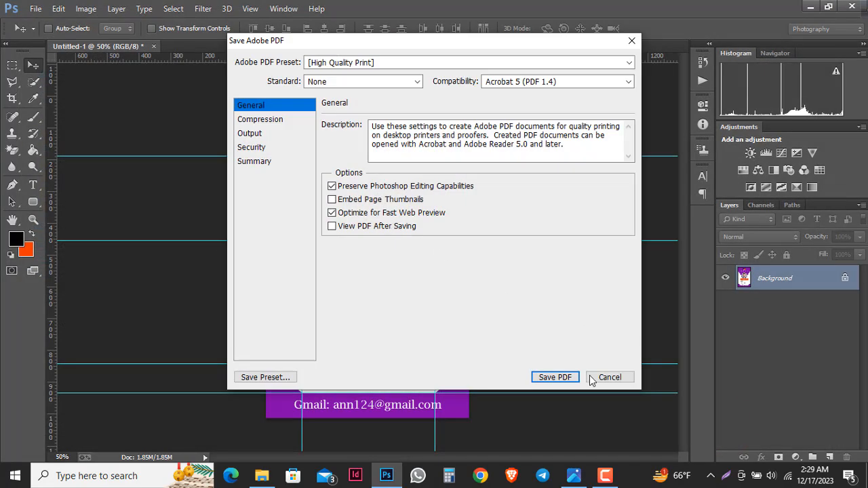
pyautogui.click(554, 377)
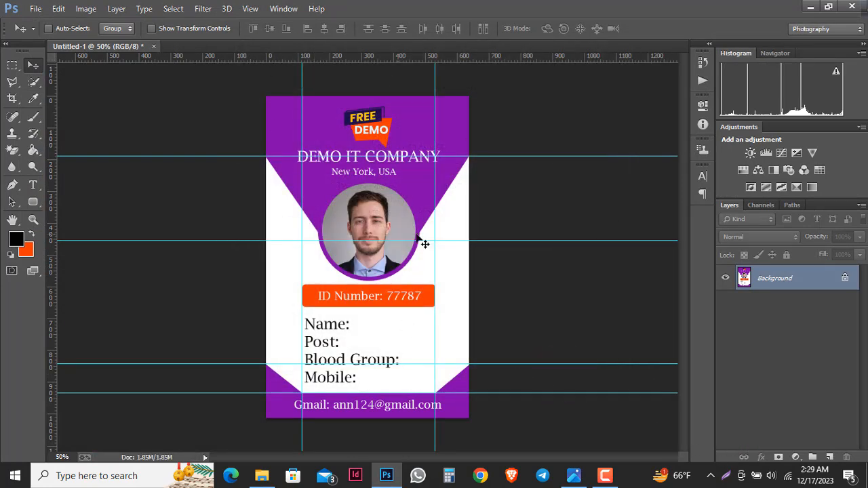
pyautogui.click(605, 475)
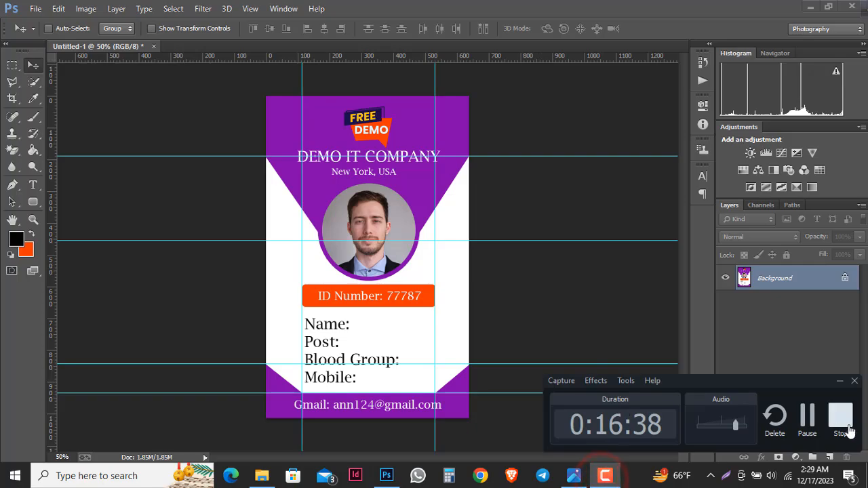